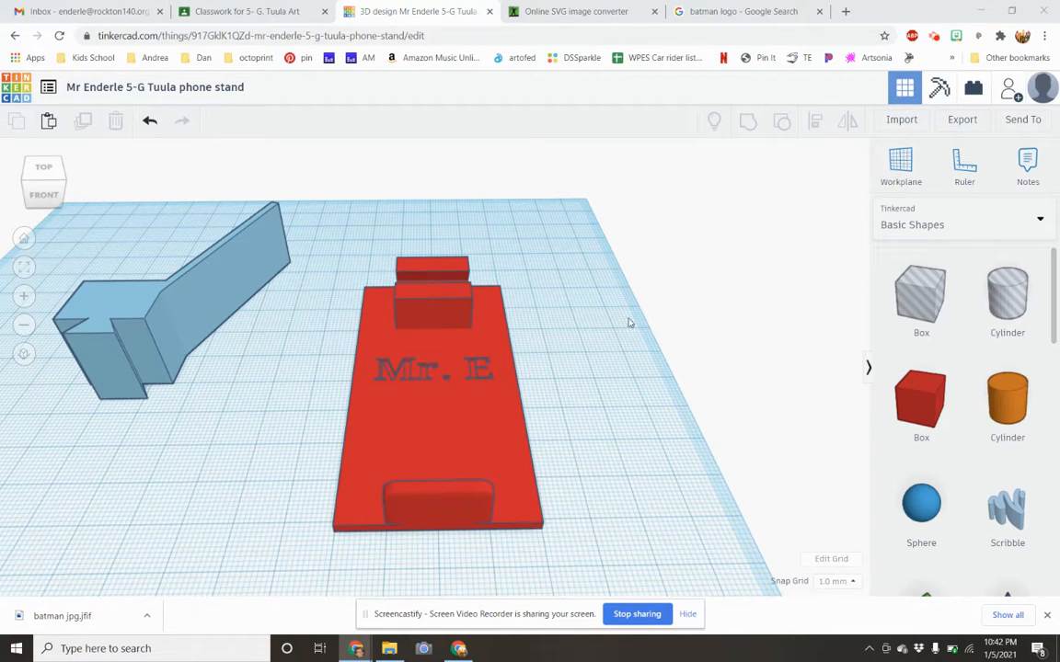
Switch to the Google image results for "batman logo", compare several logos and preview the solid black "black logo batman png" image.
click(707, 13)
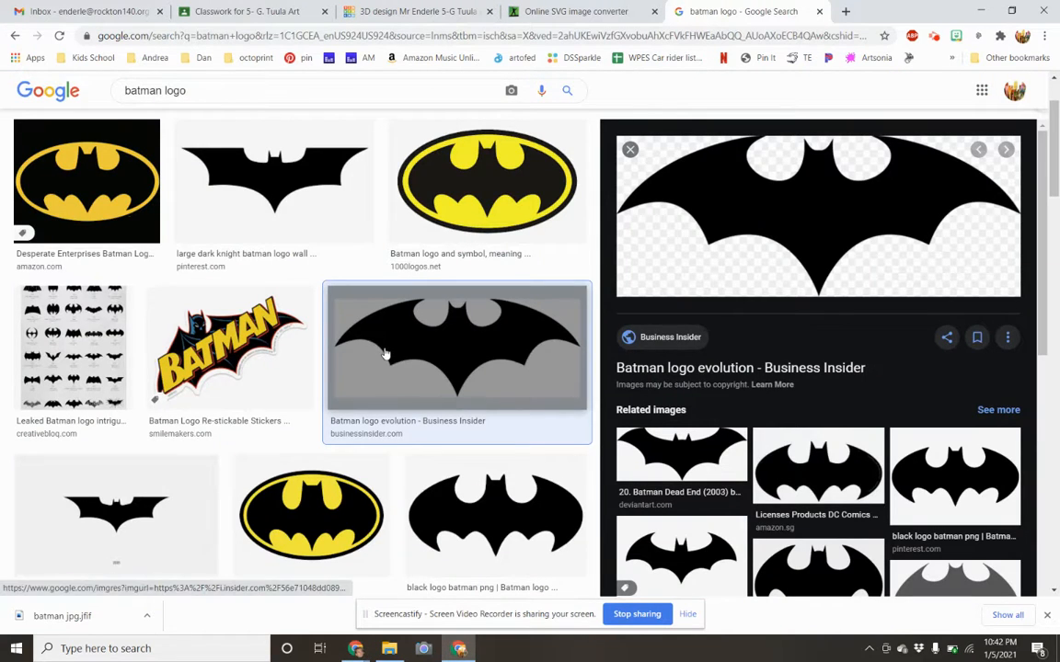
click(317, 211)
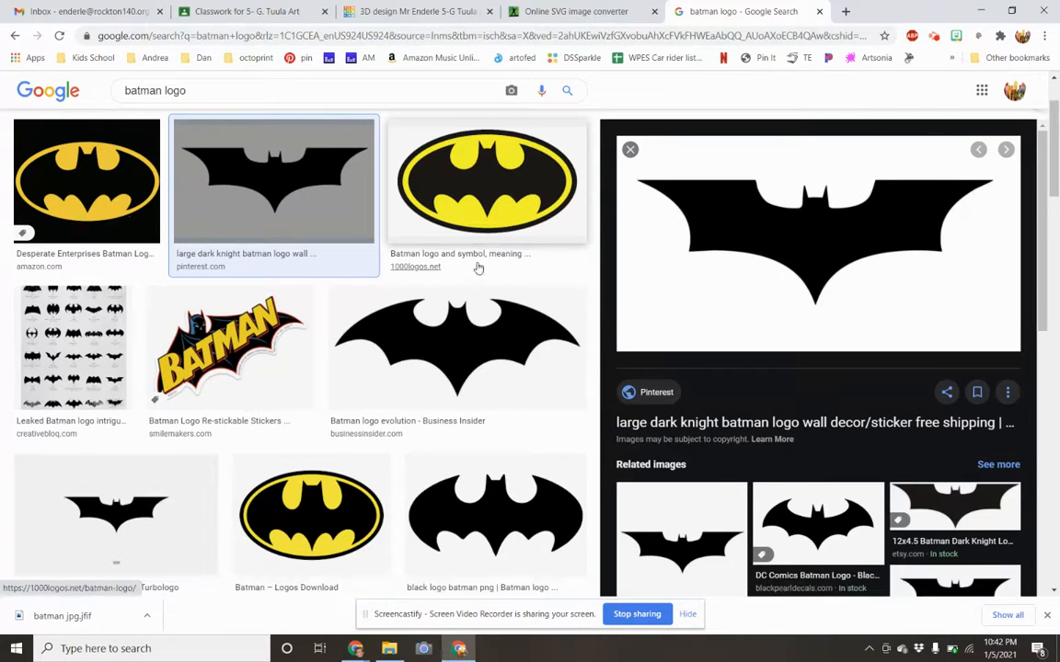
click(87, 345)
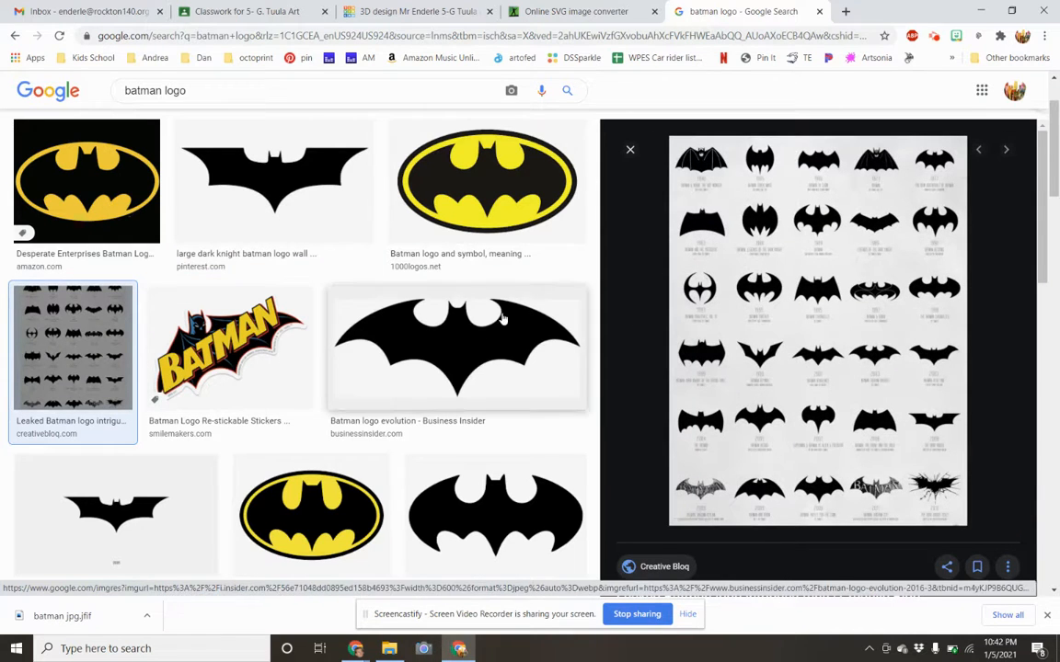
click(419, 388)
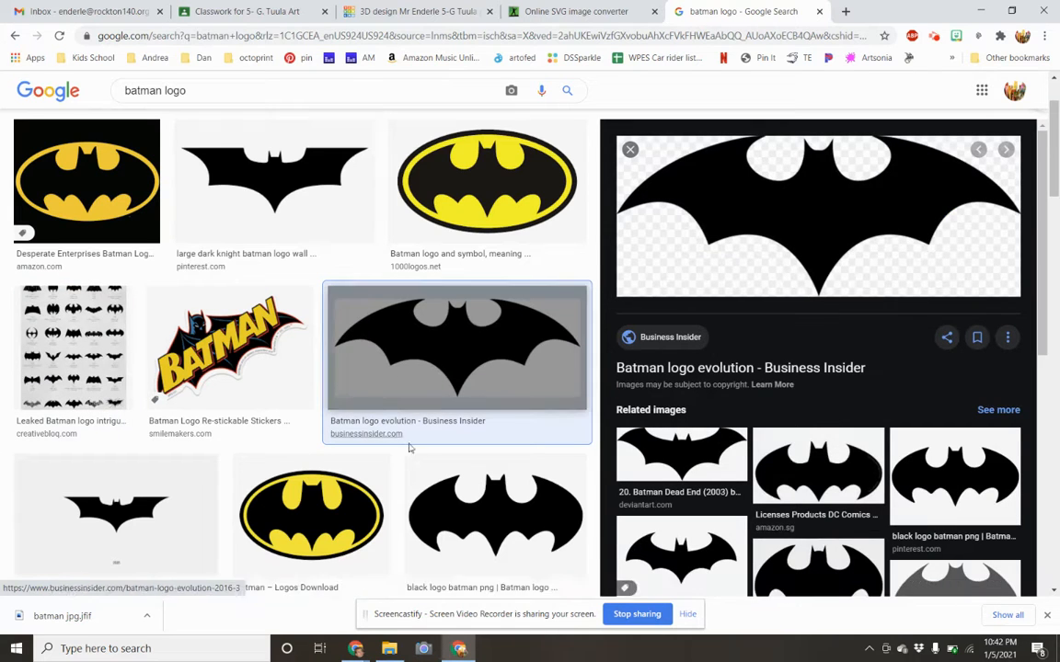
click(464, 471)
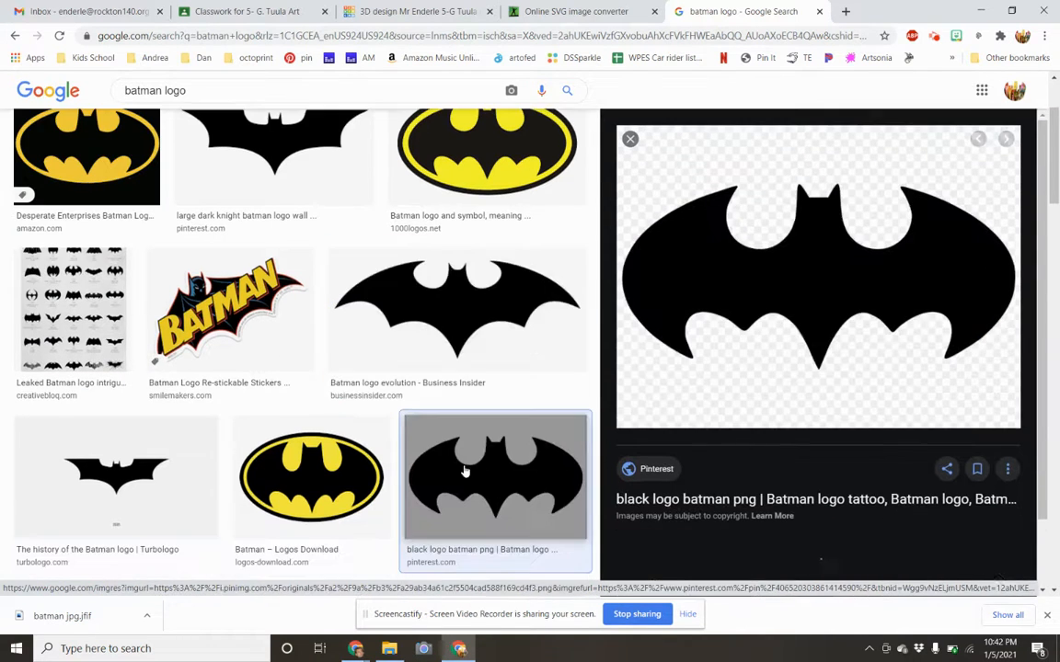
Save the previewed Batman logo image as the PNG file "batman logo" in the phone stand project folder.
right_click(748, 270)
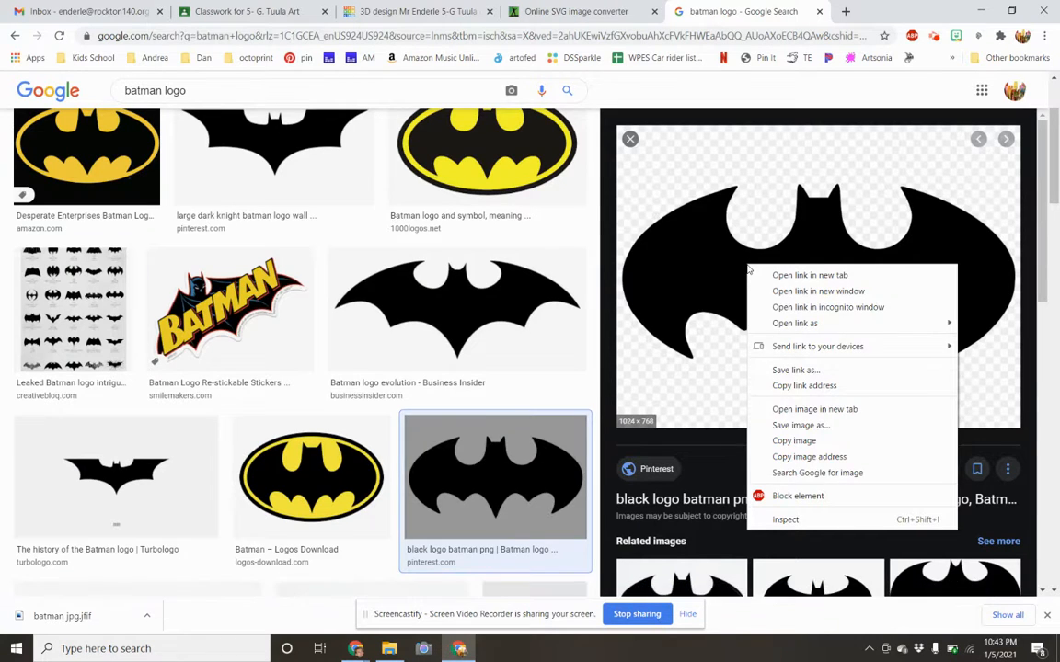
click(791, 424)
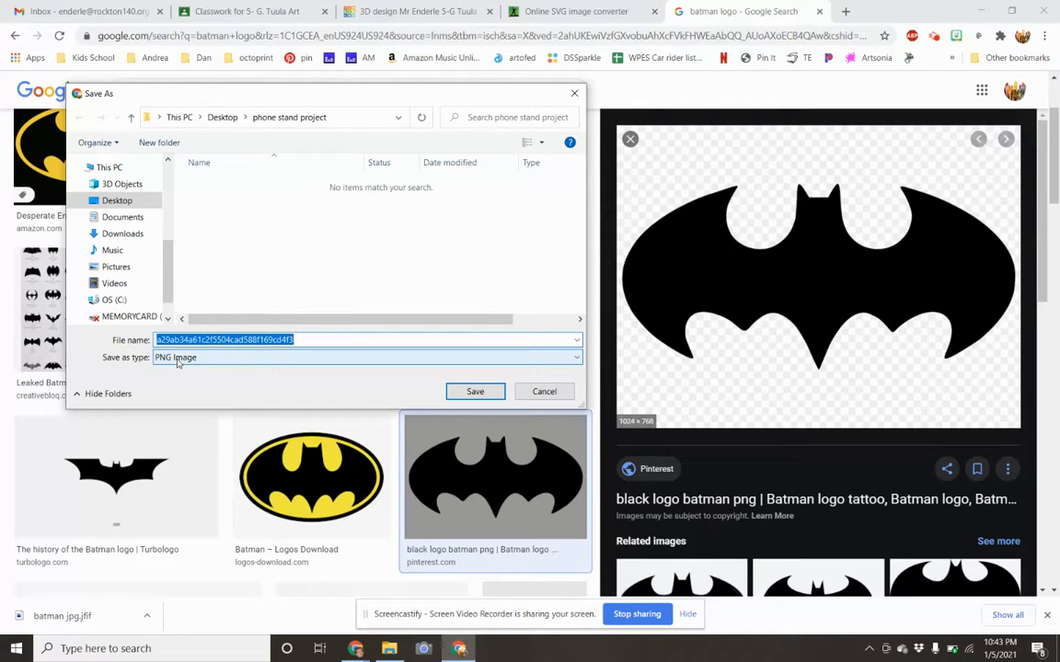
text(bat)
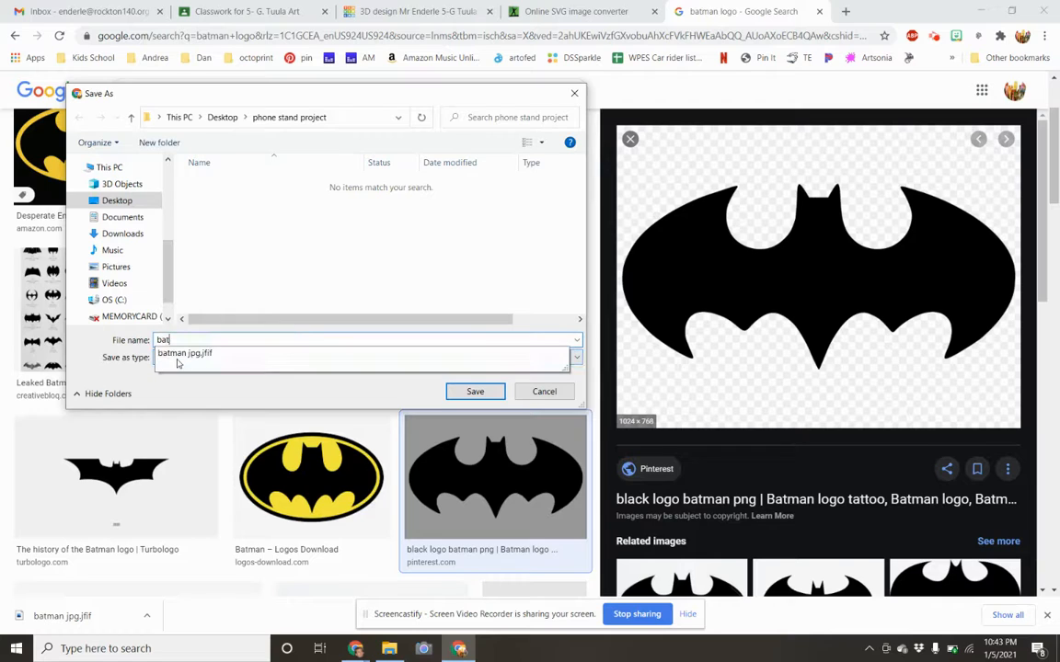
text(man lgo)
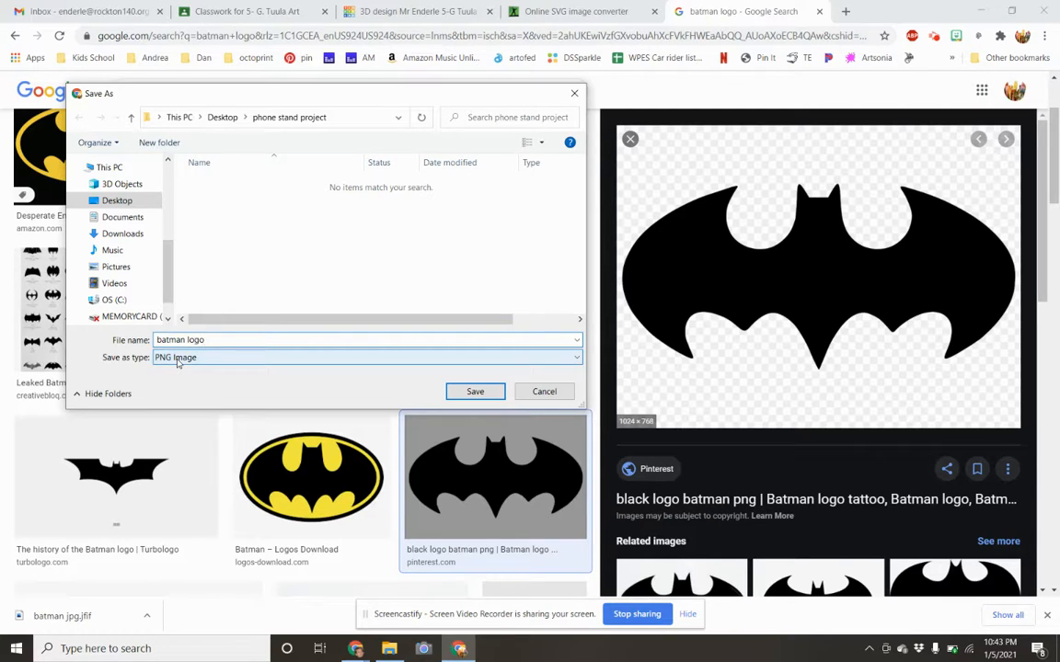
click(475, 392)
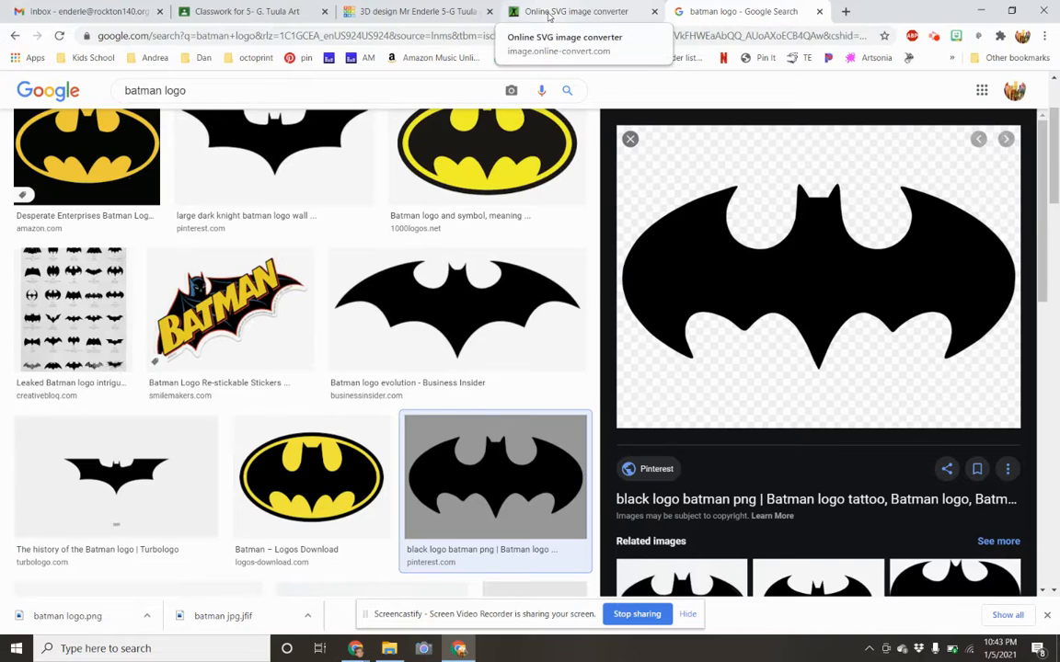
Switch to the Online-Convert SVG converter, replace the queued batman jpg.jfif with batman logo.png and convert it to SVG.
click(549, 13)
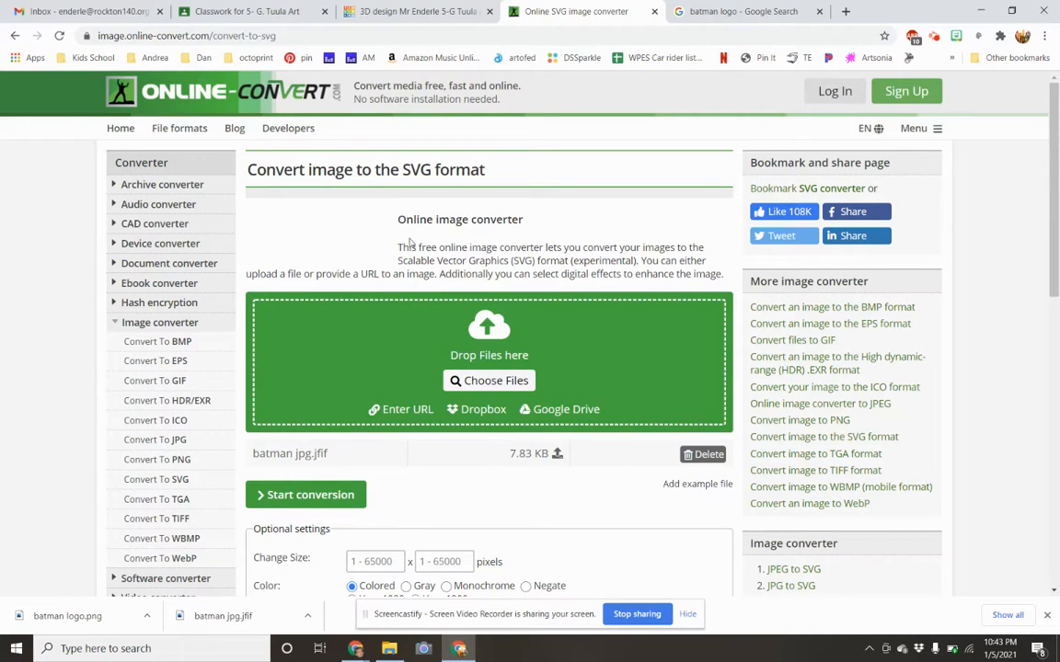
click(462, 388)
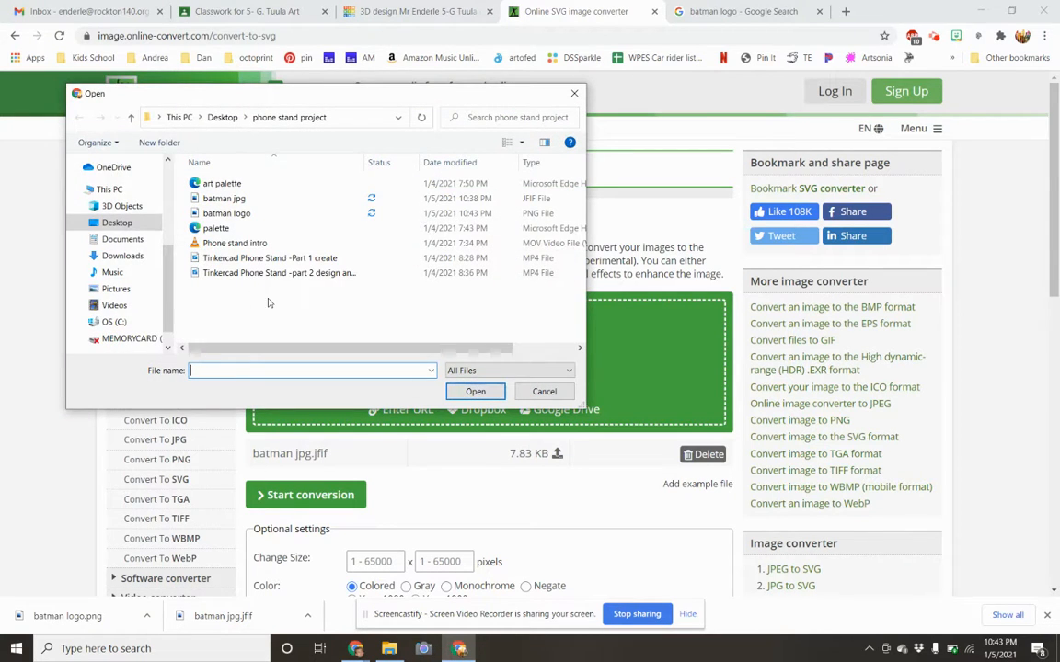
click(230, 214)
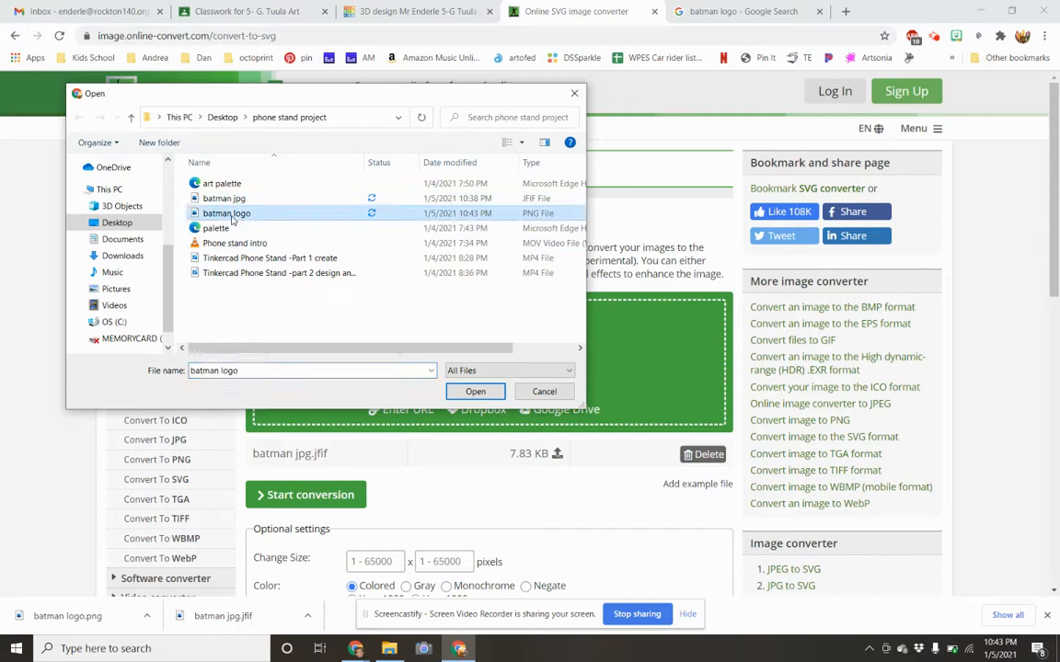
double_click(230, 213)
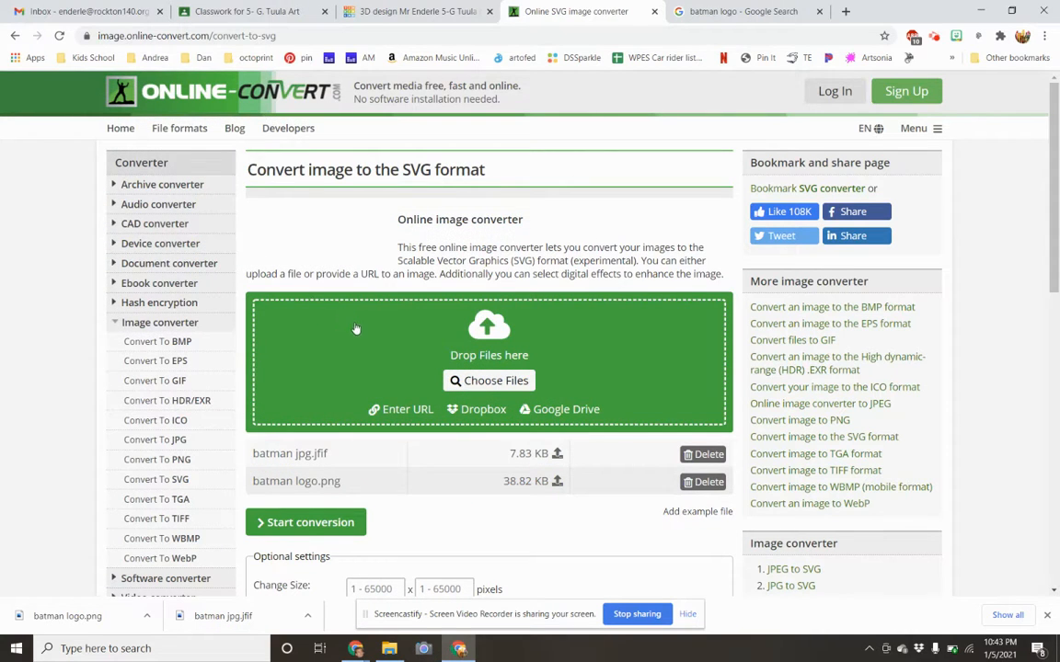
click(701, 454)
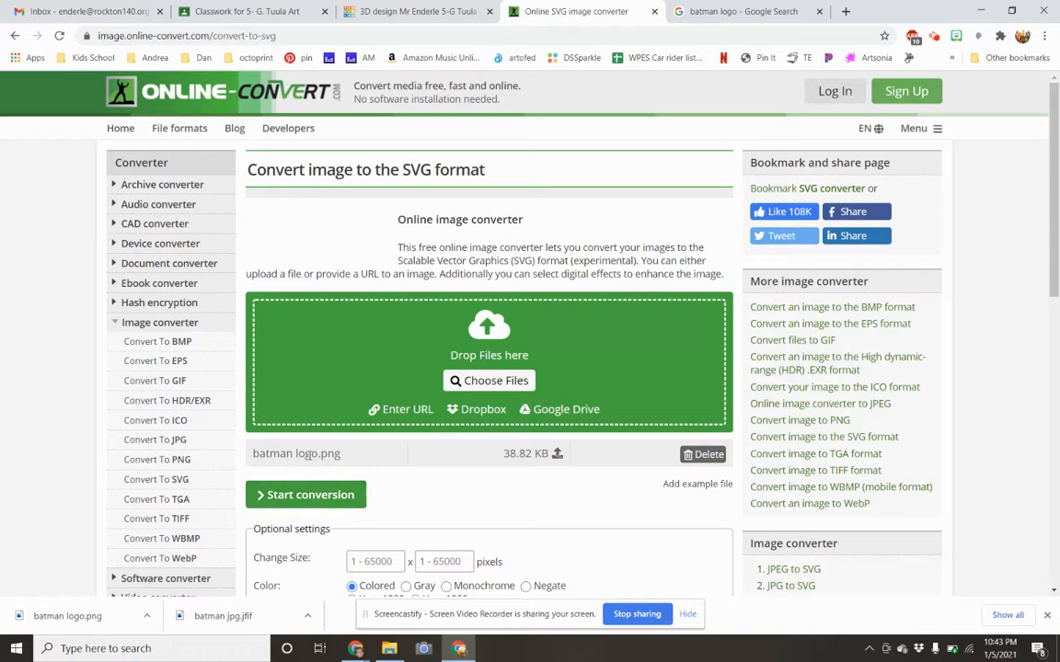
click(319, 496)
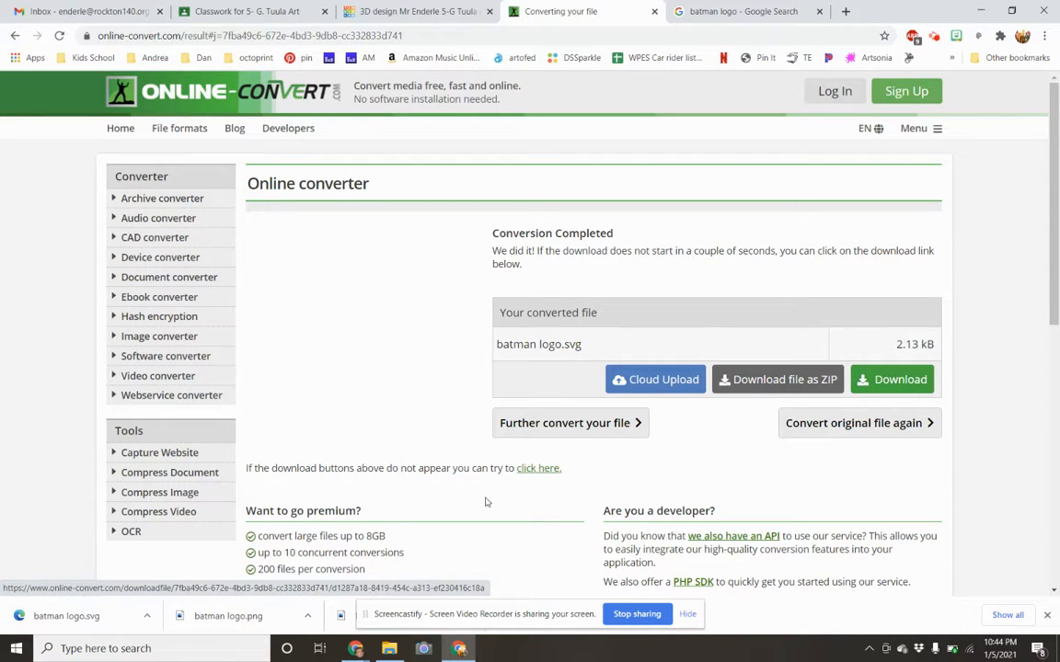
Switch to the Tinkercad phone stand design and choose batman logo.svg from the Downloads folder as the file to import.
click(389, 10)
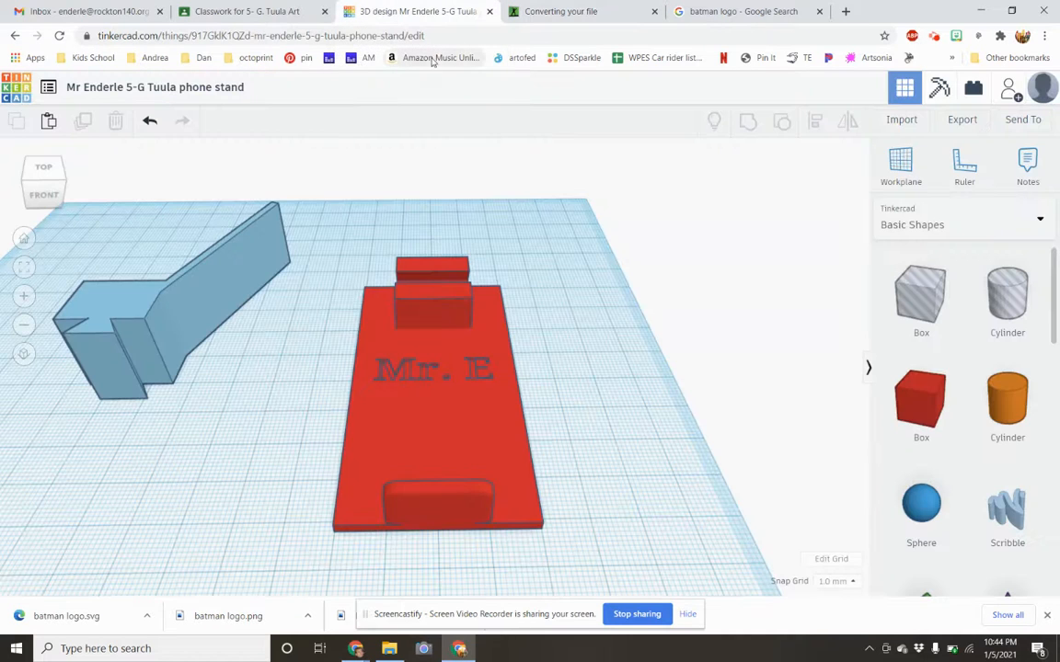
click(901, 123)
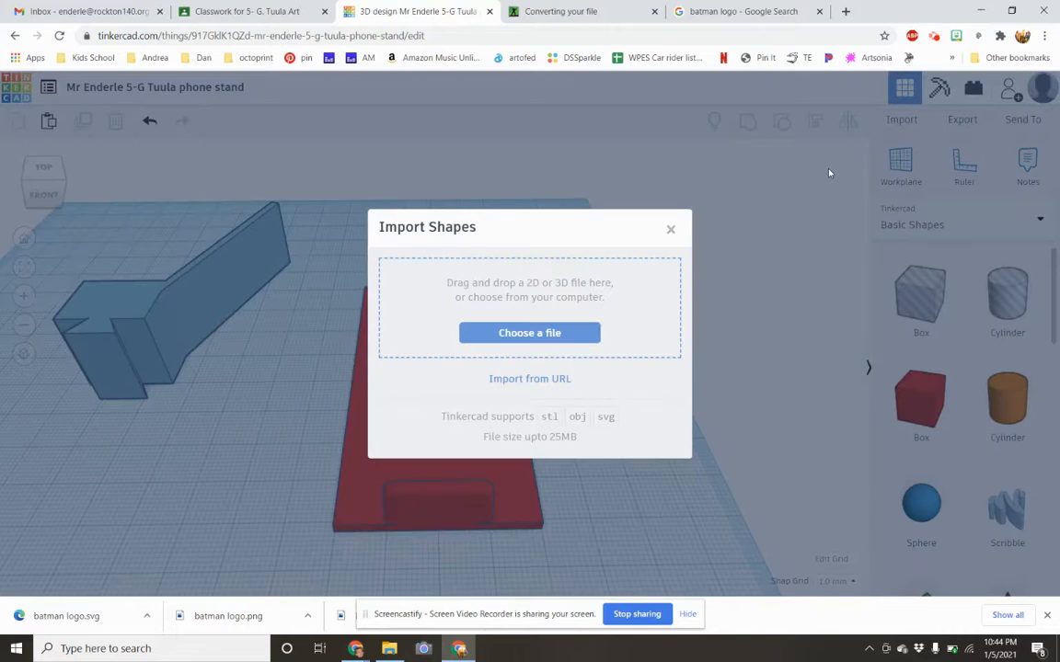
click(529, 333)
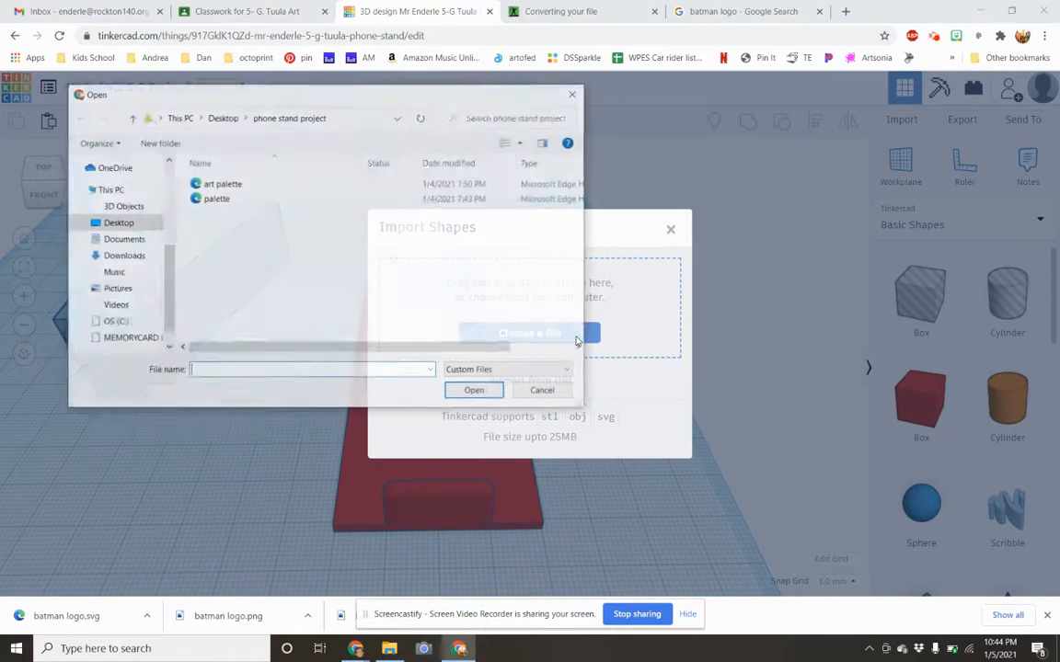
click(129, 255)
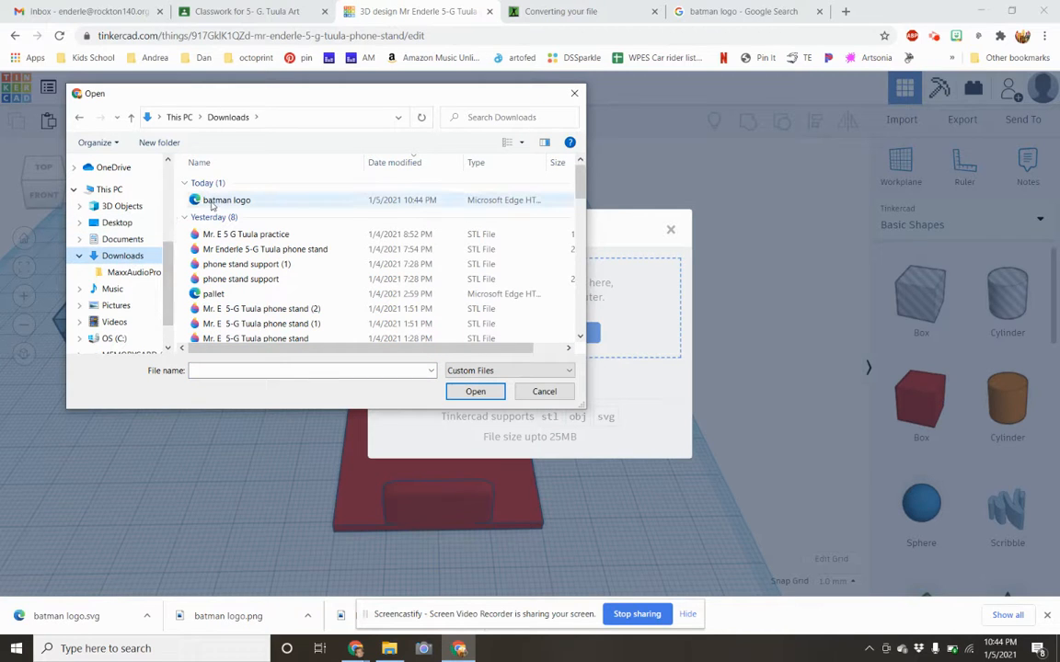
double_click(213, 202)
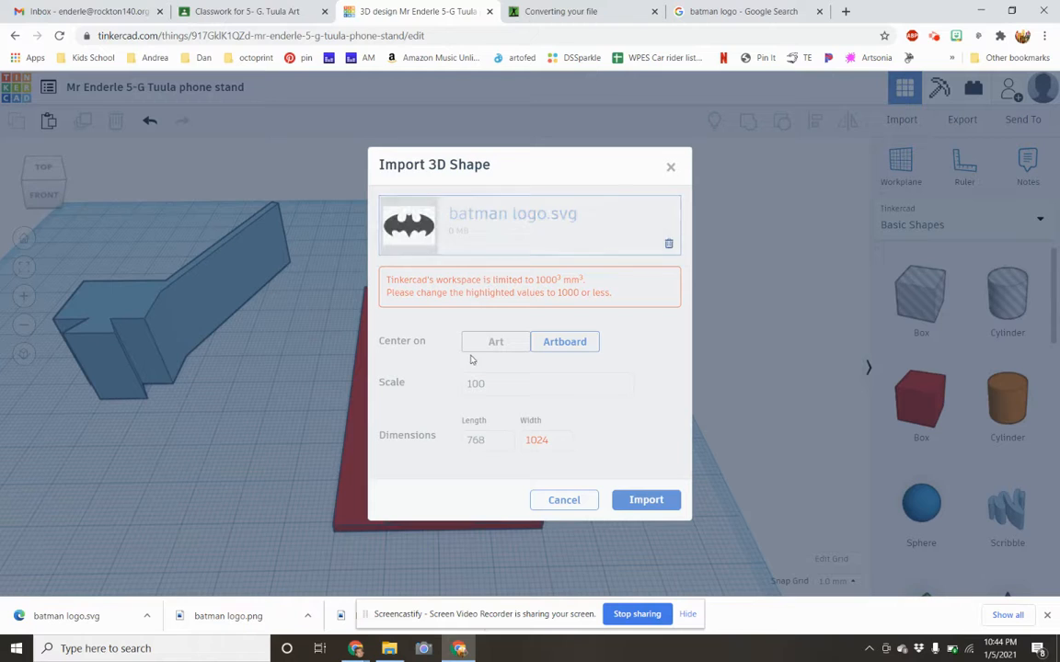
Center the logo on Art, enter 20 for its length and 20 for its width, and import the shape.
click(502, 345)
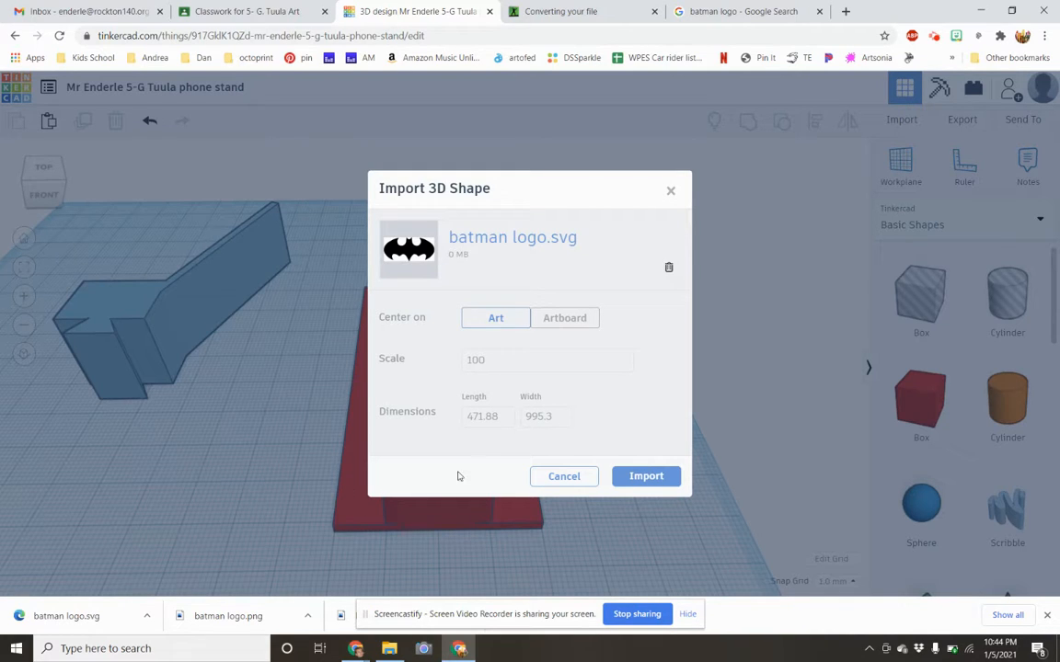
click(495, 416)
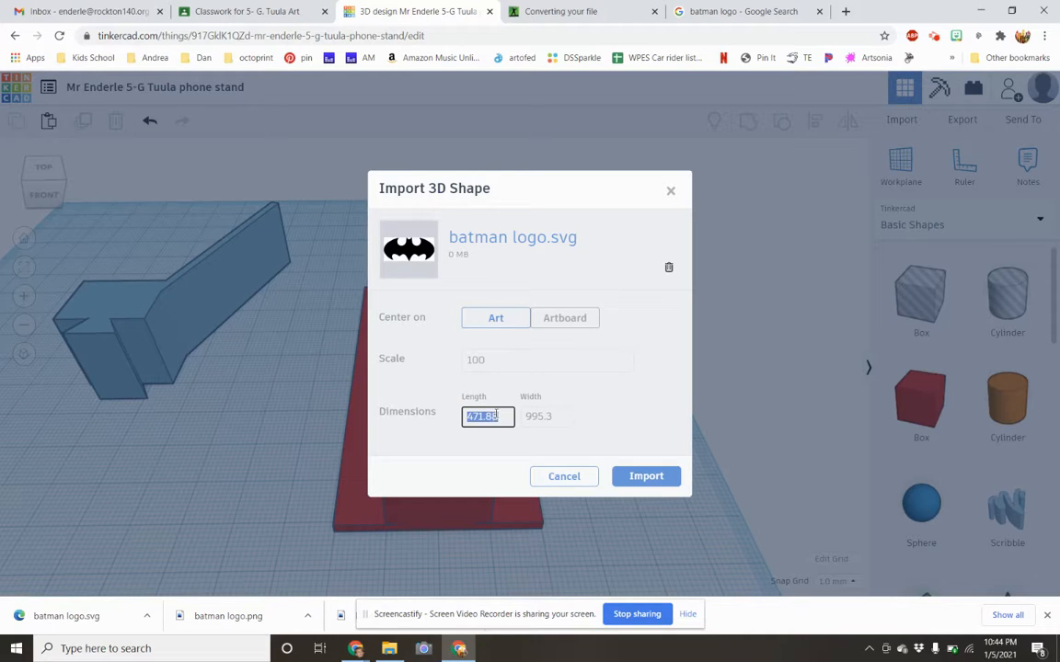
text(20)
key(Tab)
text(2)
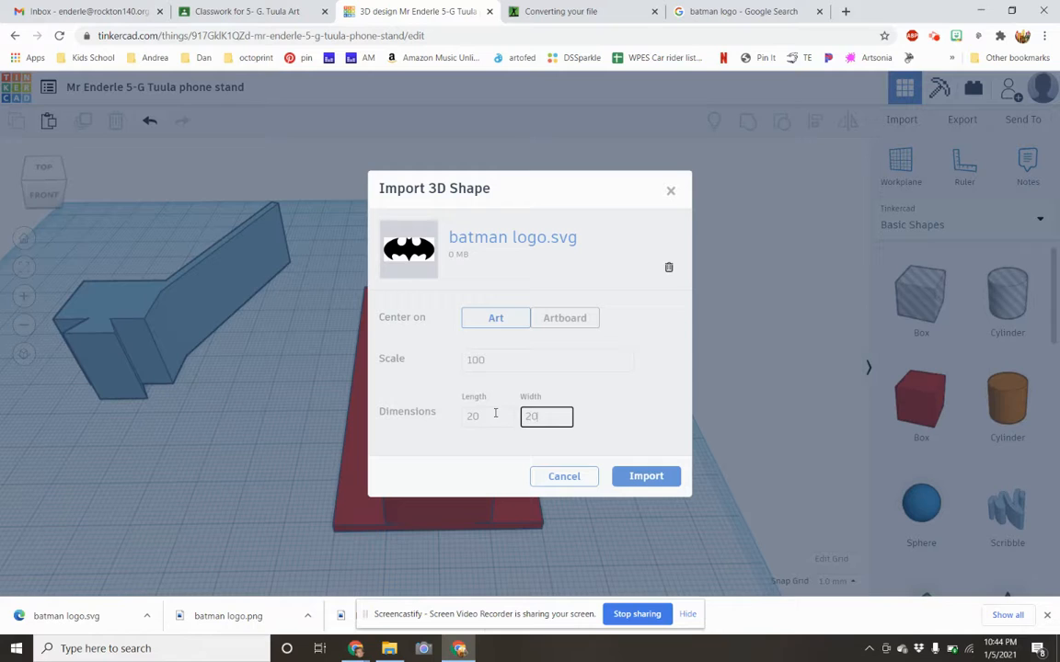
text(0)
key(Tab)
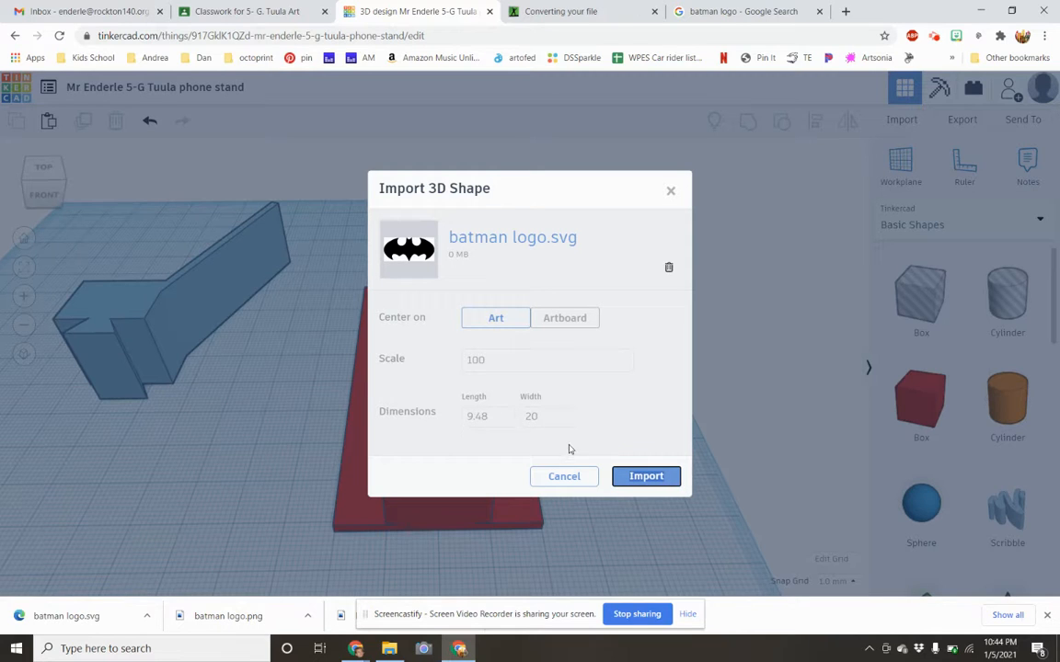
click(646, 477)
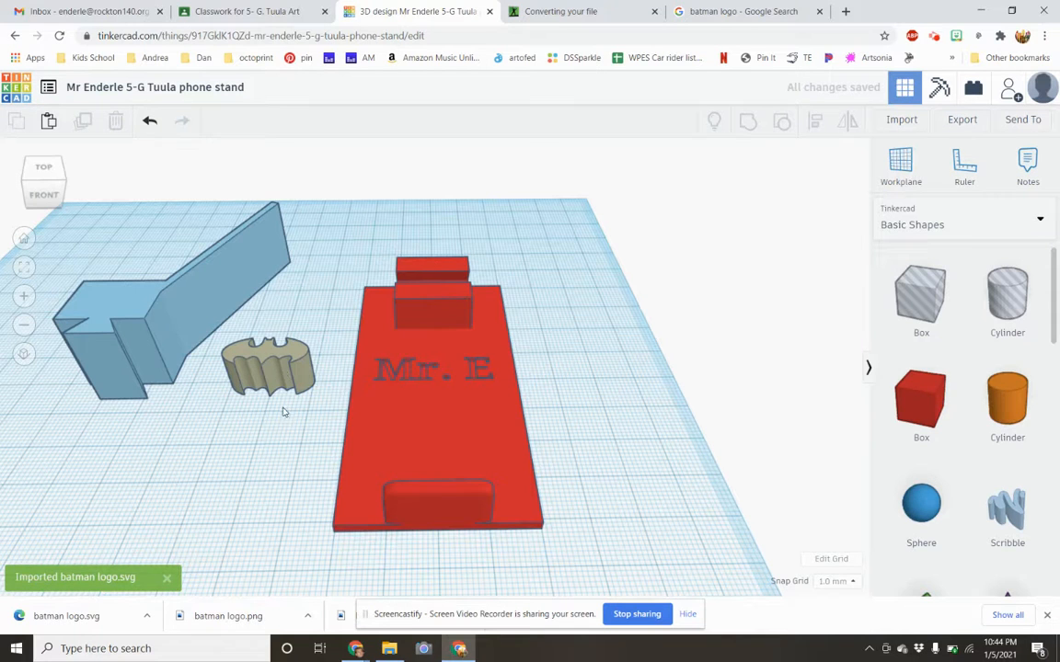
Place the imported Batman logo on the red plate below the name text, with its height lowered to 5 mm.
drag(284, 373, 436, 422)
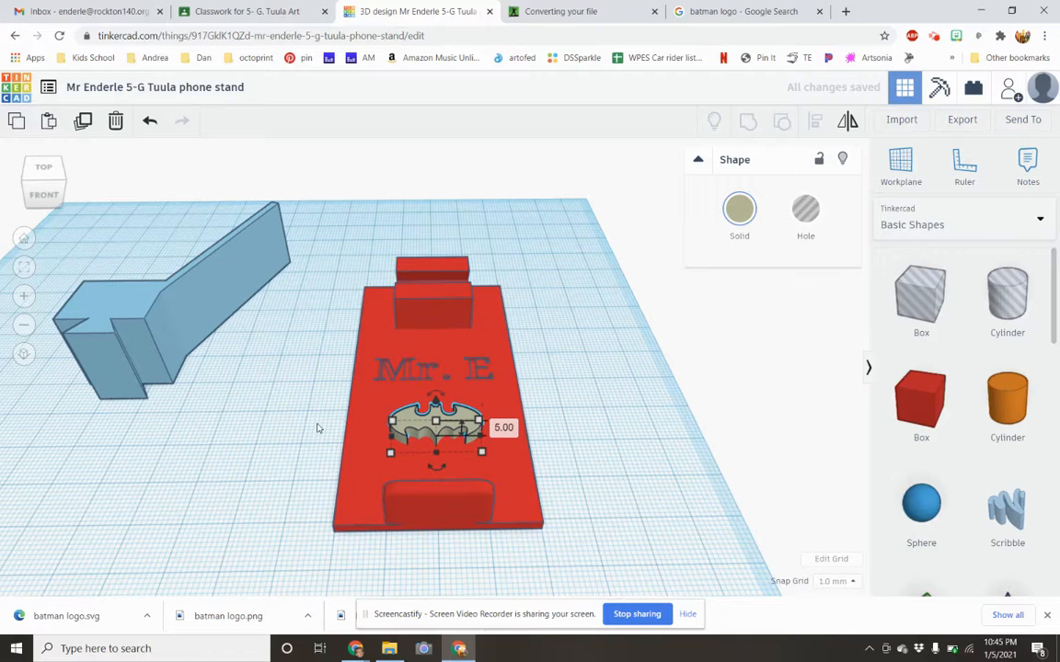
Try grouping the solid Batman logo with the red plate, look at it from an angle, and undo the grouping.
drag(324, 422, 521, 335)
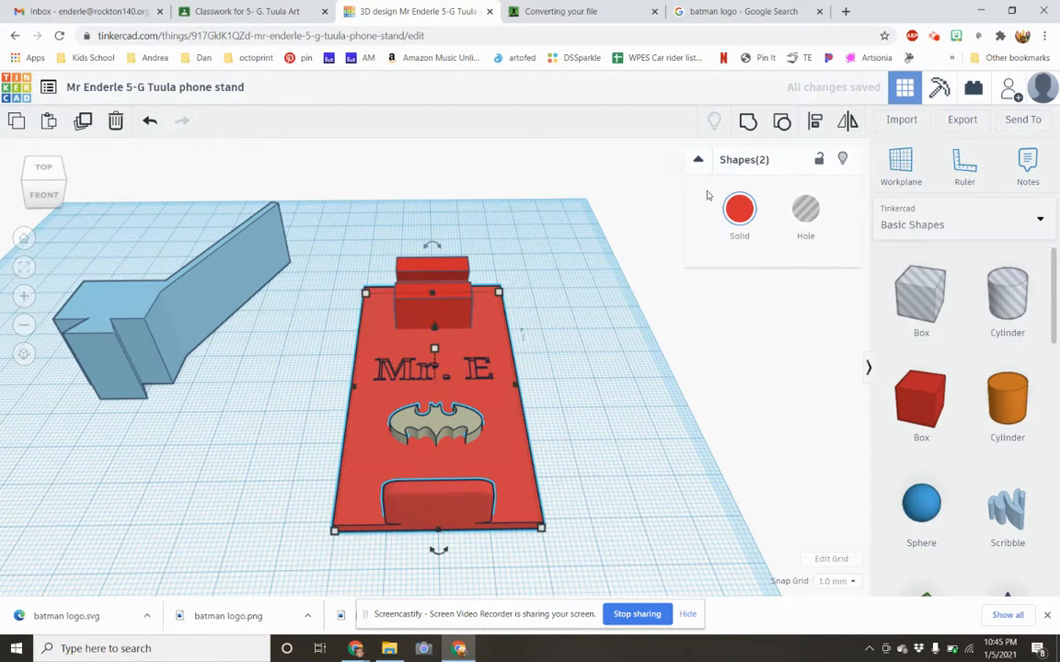
click(745, 133)
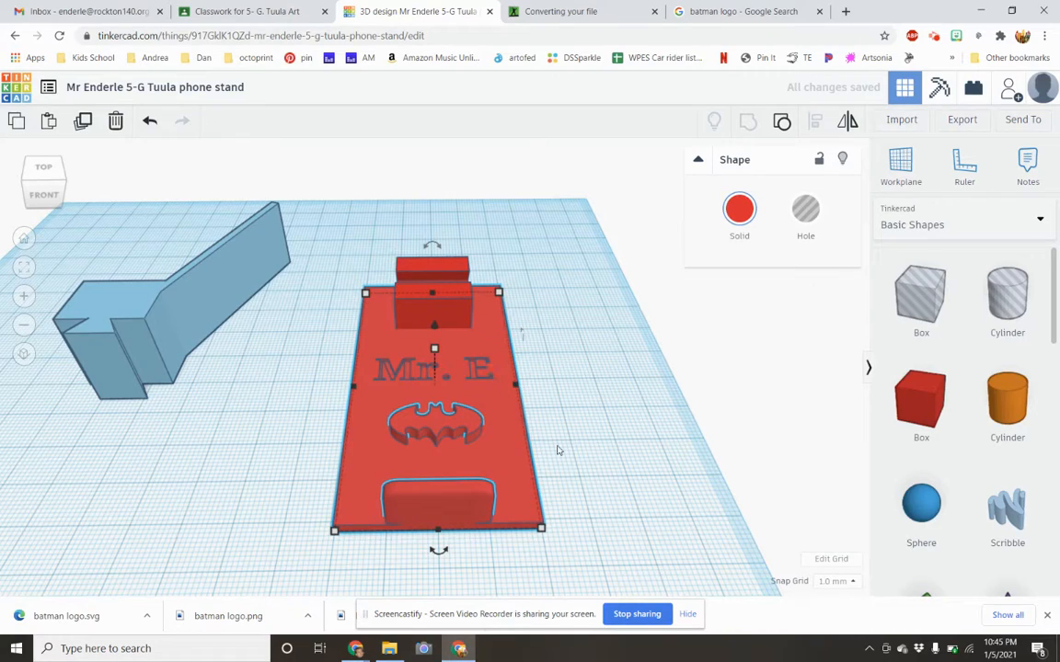
right_drag(566, 448, 624, 444)
key(ctrl+z)
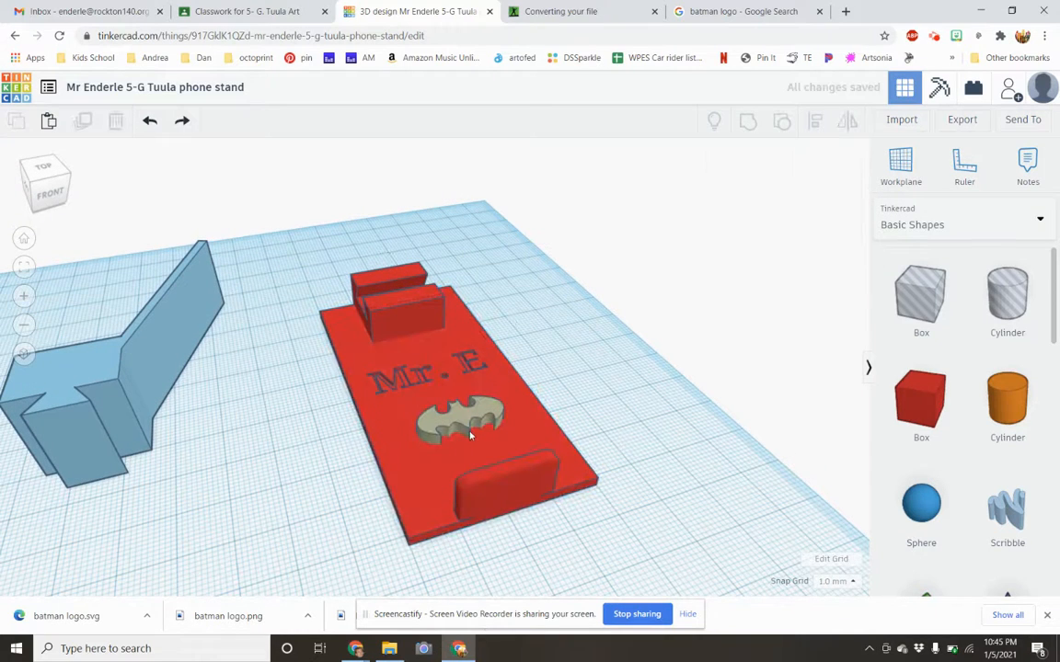
Turn the Batman logo into a hole and group it with the red plate to cut the logo out.
click(469, 434)
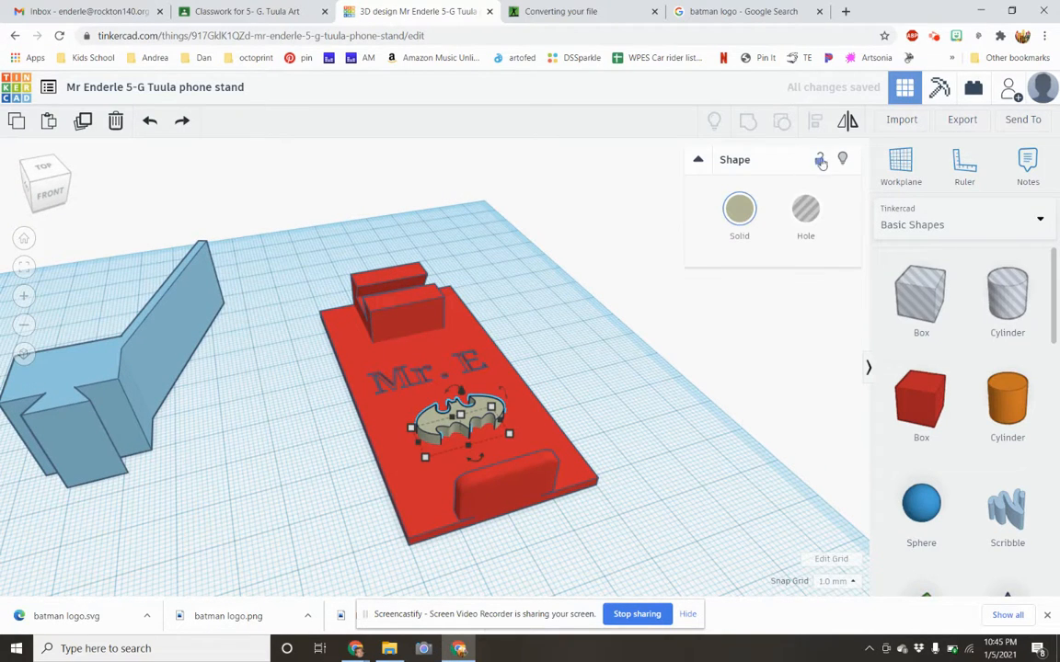
click(805, 210)
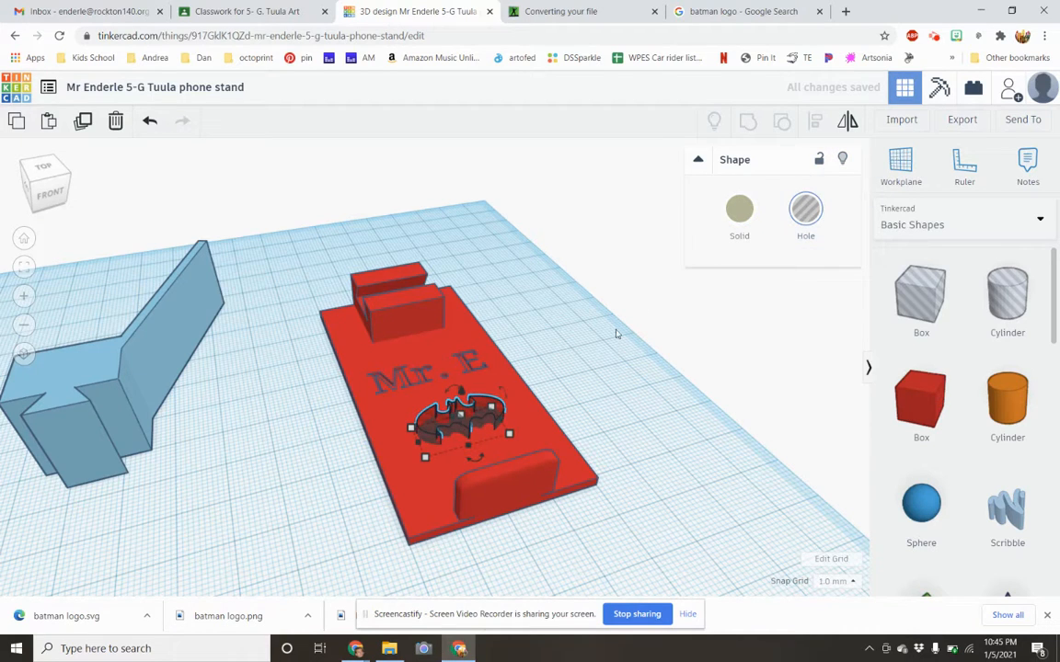
shift+click(500, 368)
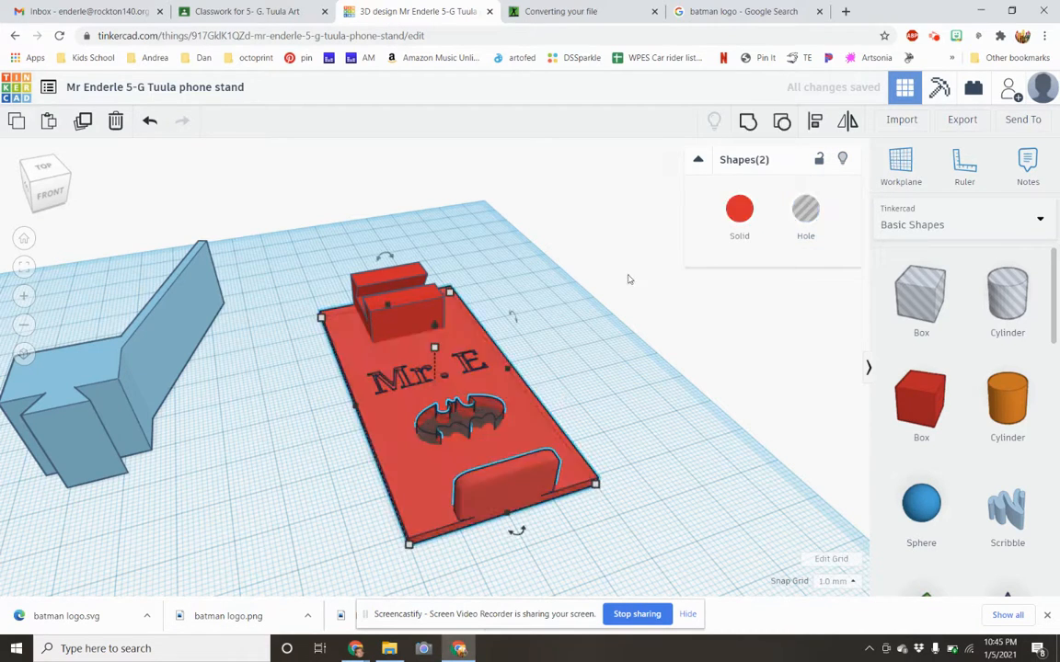
click(748, 125)
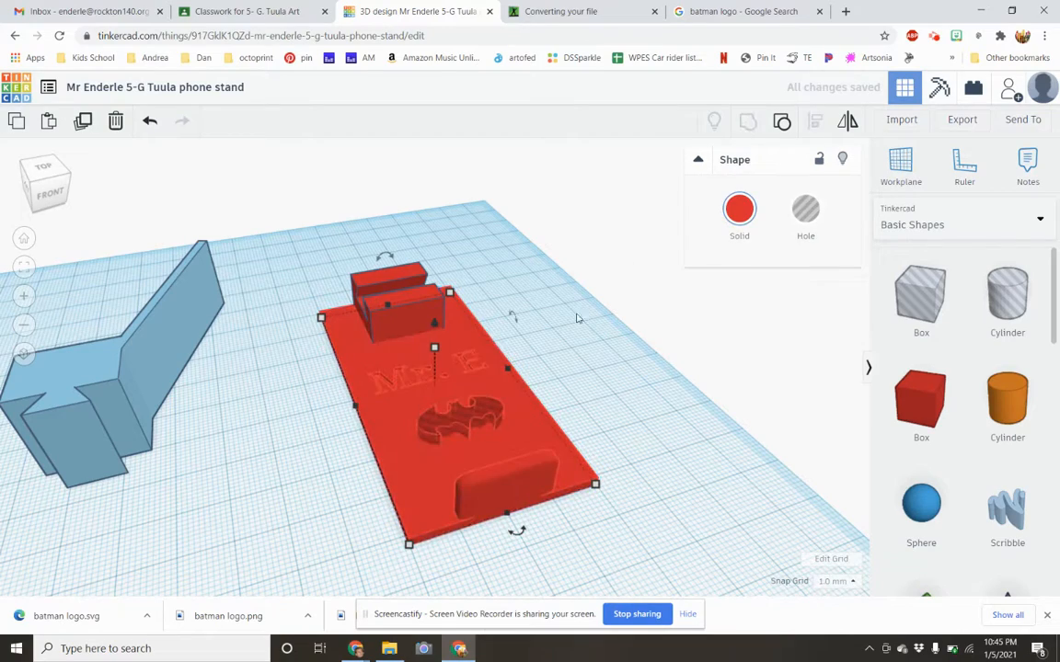
right_drag(561, 405, 542, 387)
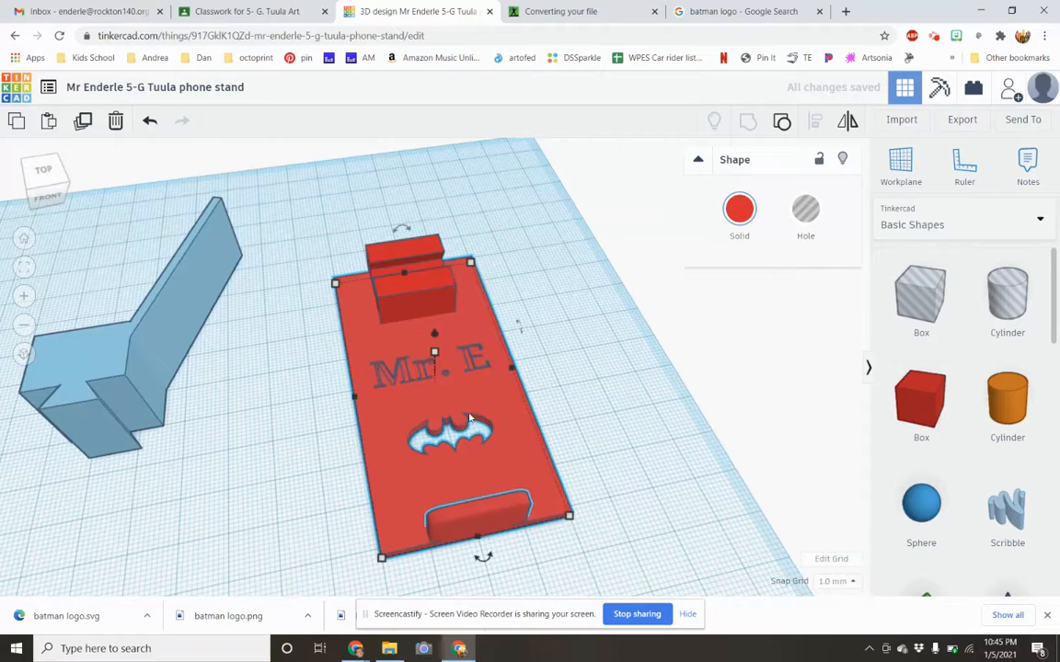
Undo the logo cut's grouping and raise the Batman logo hole slightly so it reaches only partway into the red plate.
key(ctrl+z)
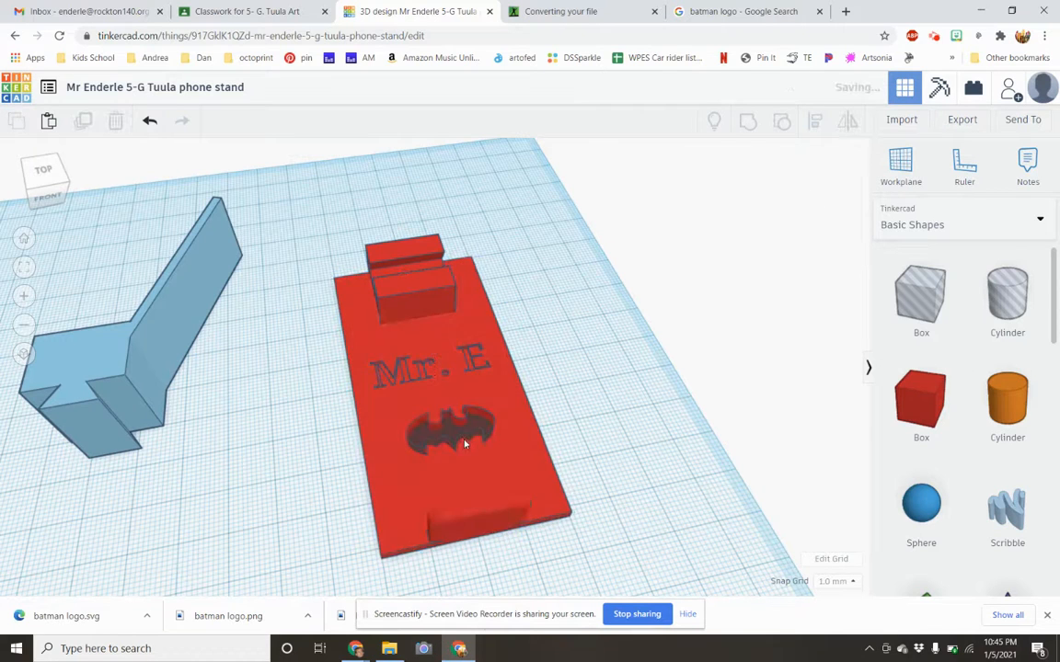
click(453, 436)
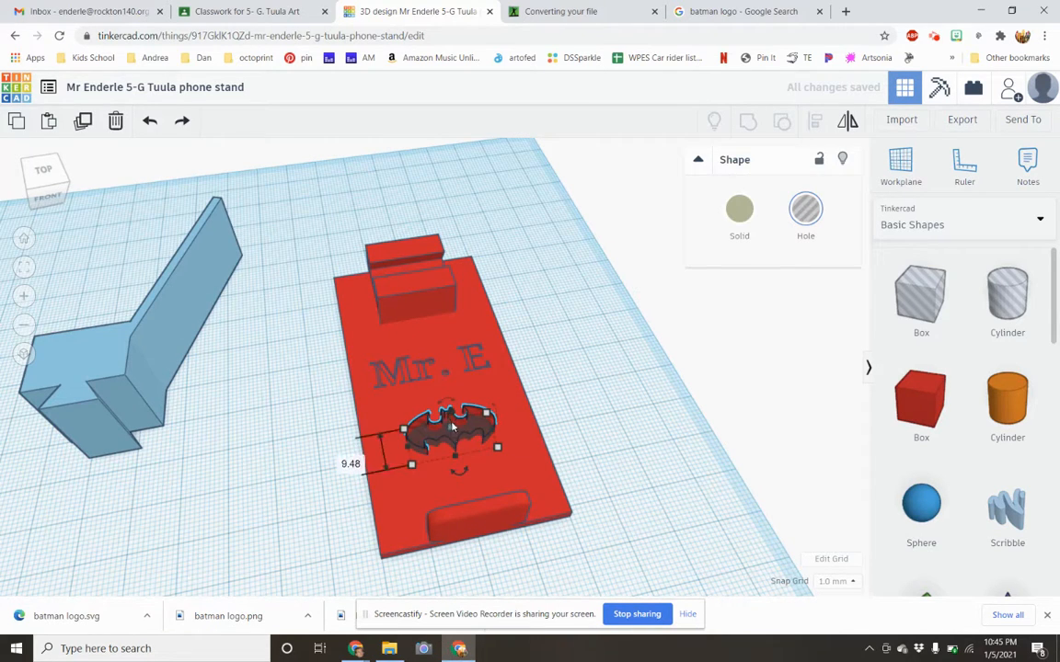
right_drag(532, 405, 469, 368)
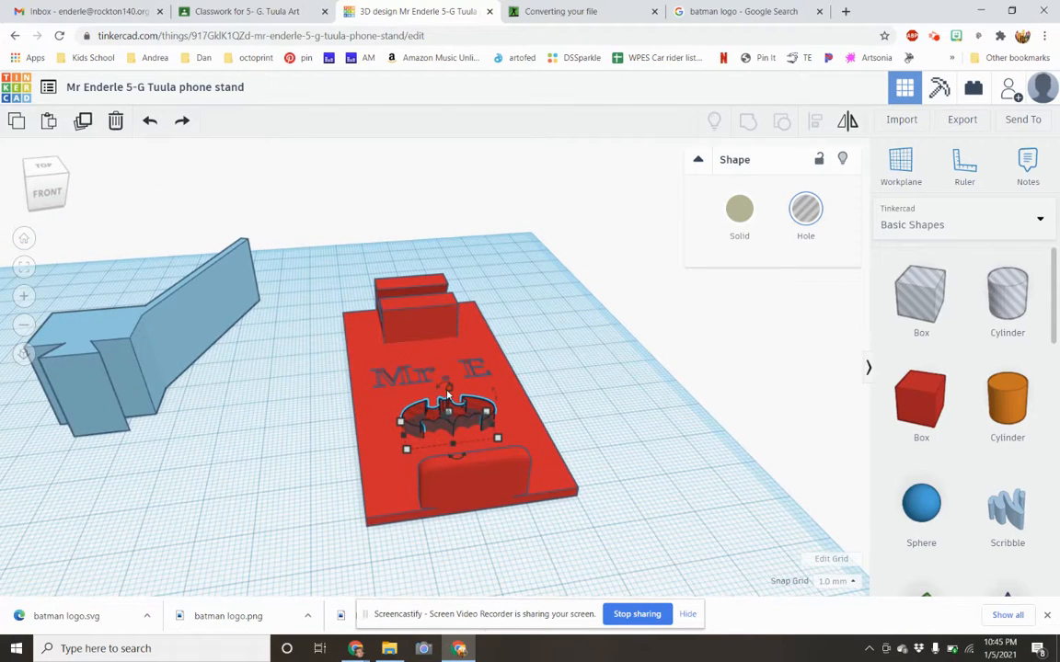
drag(448, 393, 448, 392)
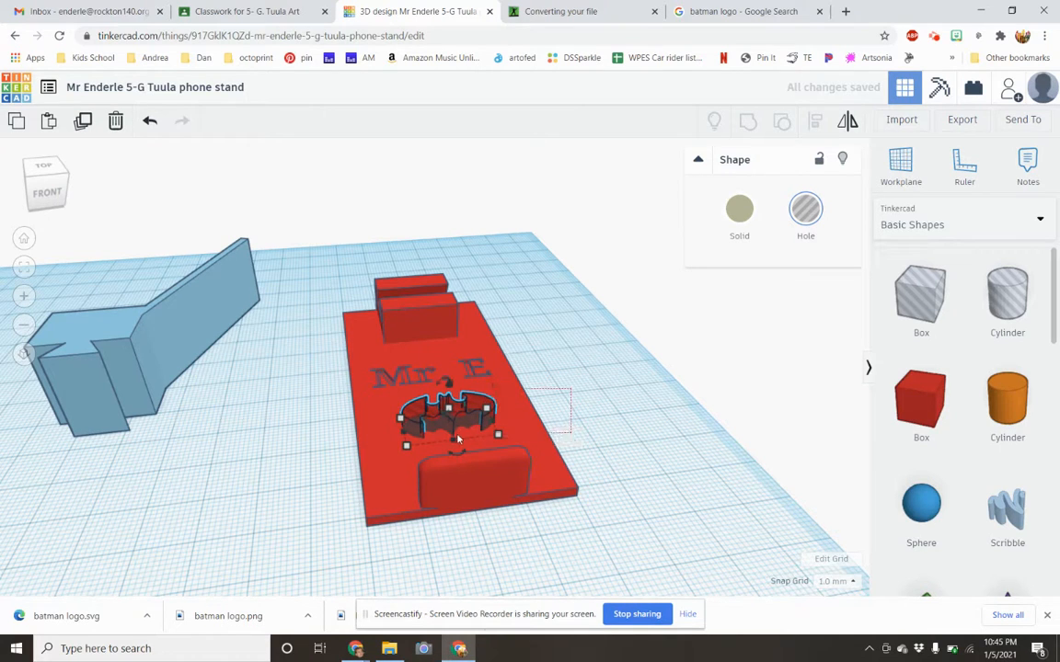
Try grouping the raised Batman logo hole with the red plate, inspect the engraving, and undo the grouping.
shift+click(497, 377)
click(750, 127)
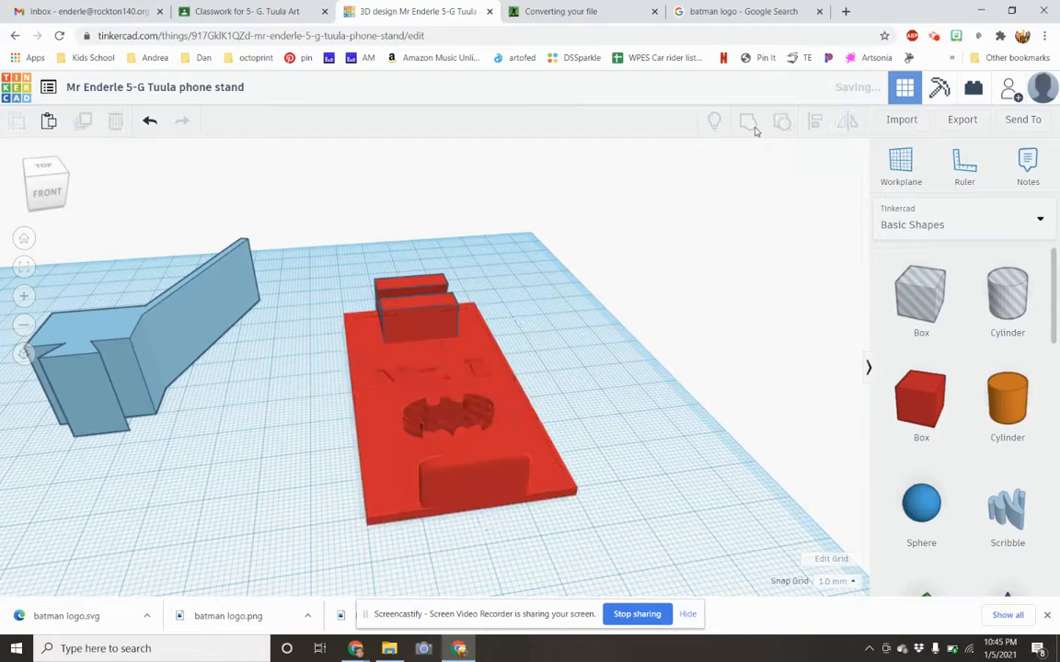
right_drag(598, 308, 582, 370)
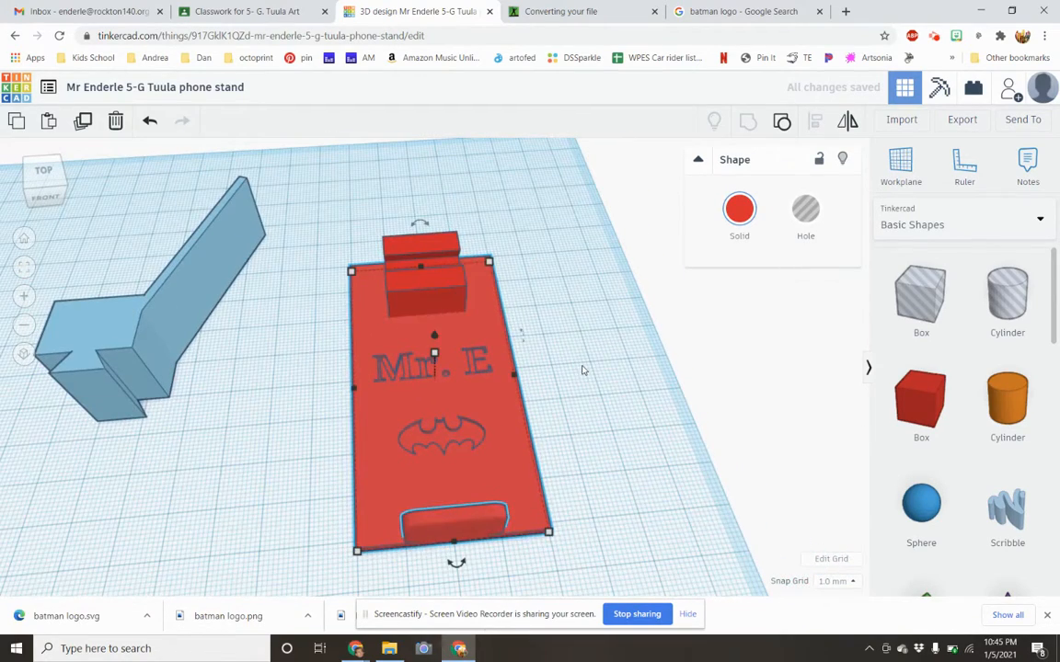
key(ctrl+z)
Enlarge the Batman logo hole to about 28.4 by 13.5 mm and shift it back toward the middle of the plate.
click(437, 428)
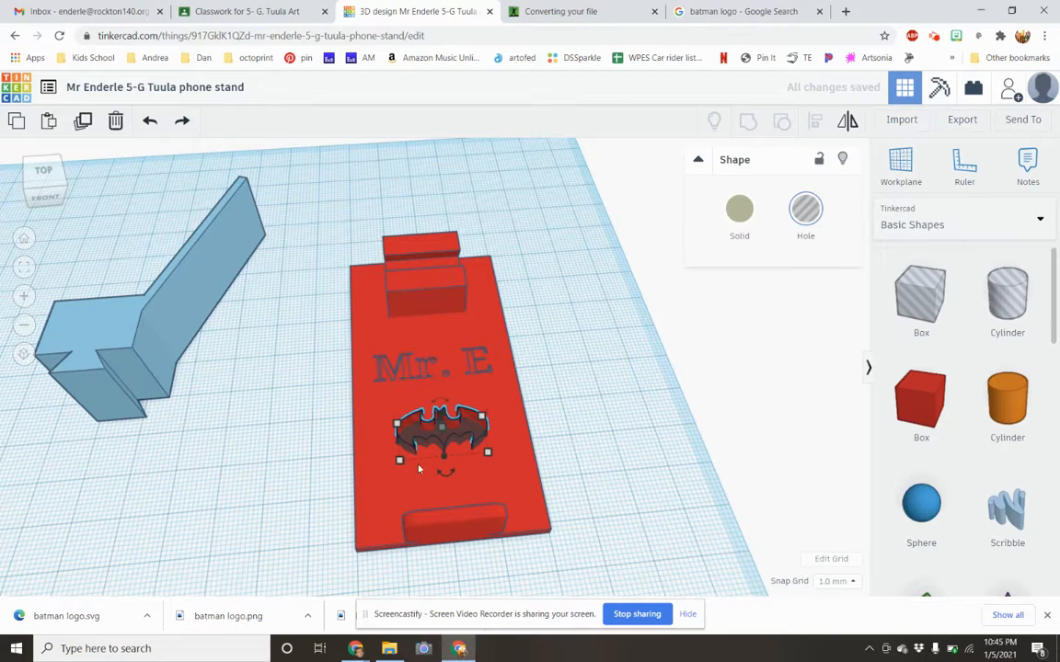
mouse_move(401, 466)
drag(401, 466, 369, 485)
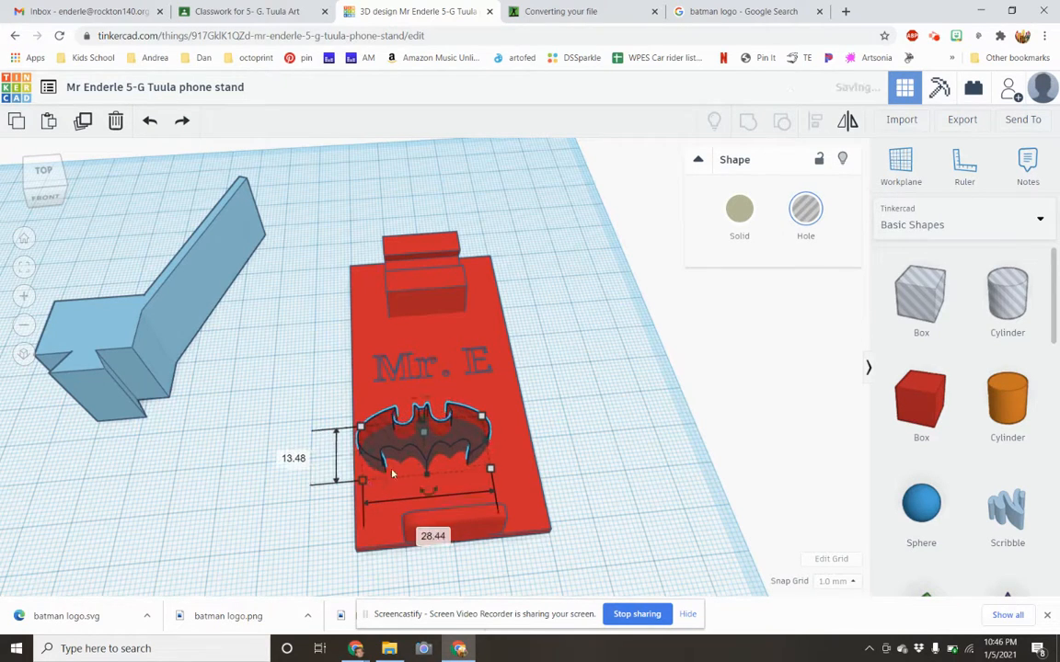
drag(419, 459, 433, 459)
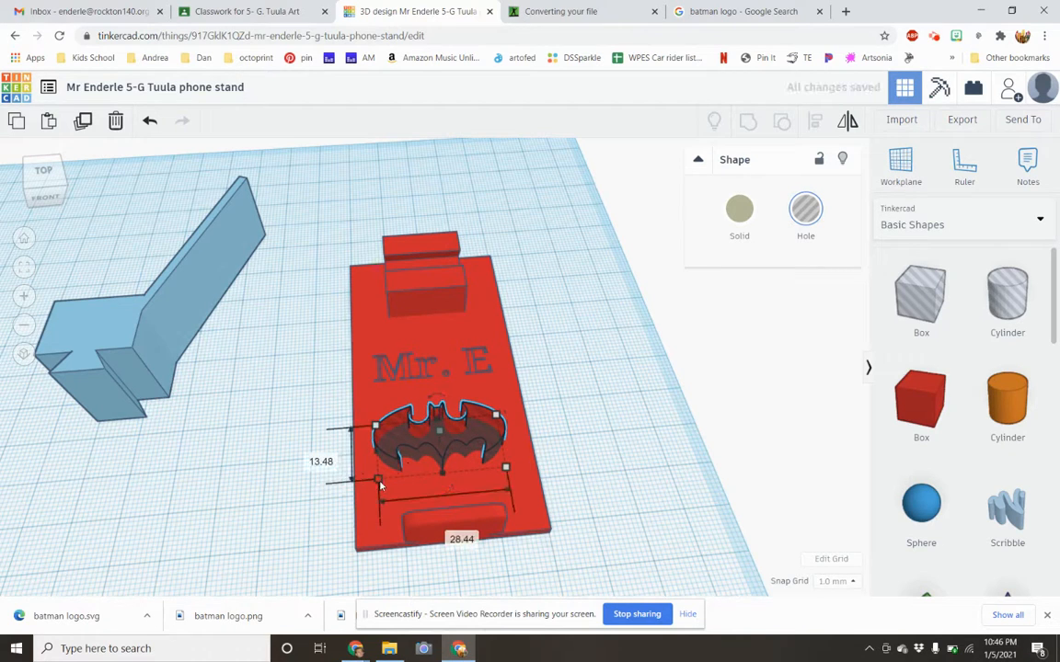
Enlarge the Batman logo hole slightly more and nudge it 1 mm to the right toward the plate's centerline.
drag(379, 485, 370, 493)
click(414, 458)
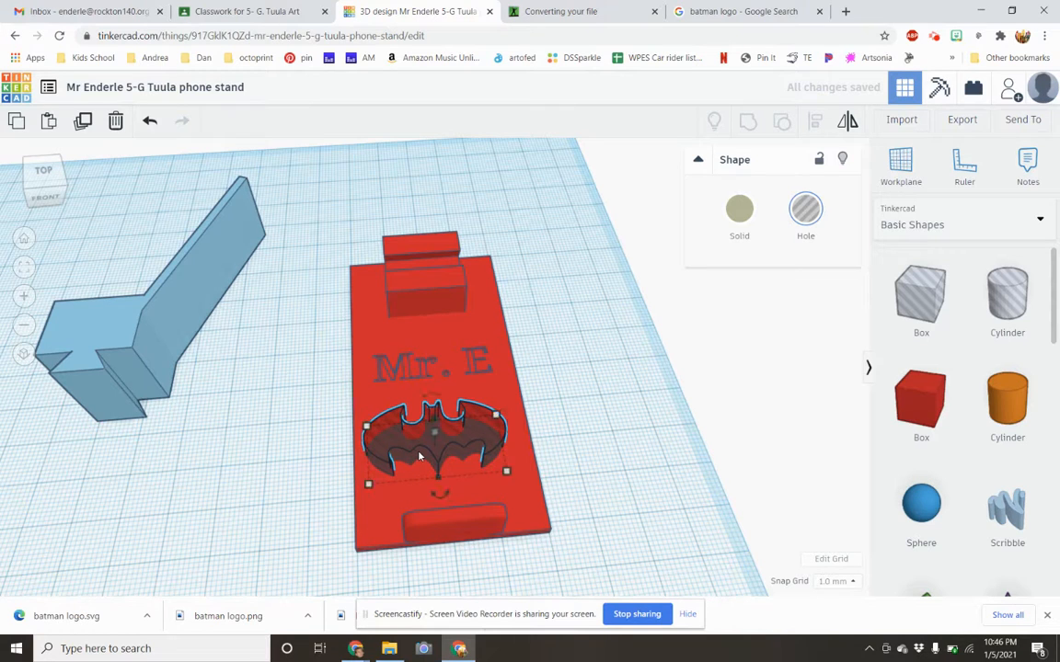
key(Right)
key(Right)
key(Left)
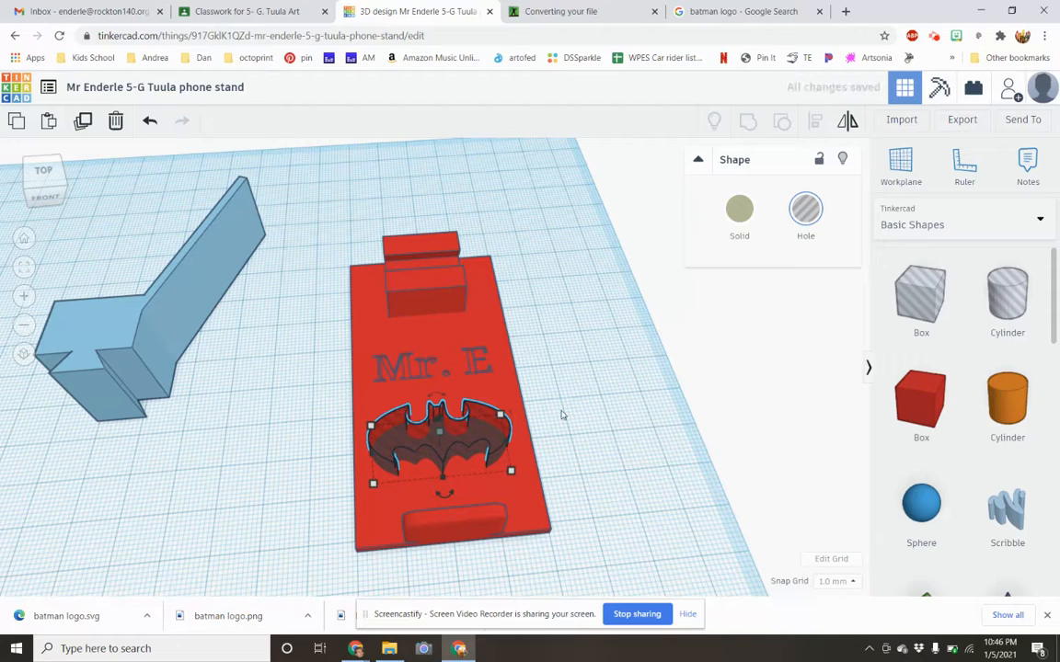
Center the Batman logo hole across the red plate's width and group the two to engrave the logo.
shift+click(492, 397)
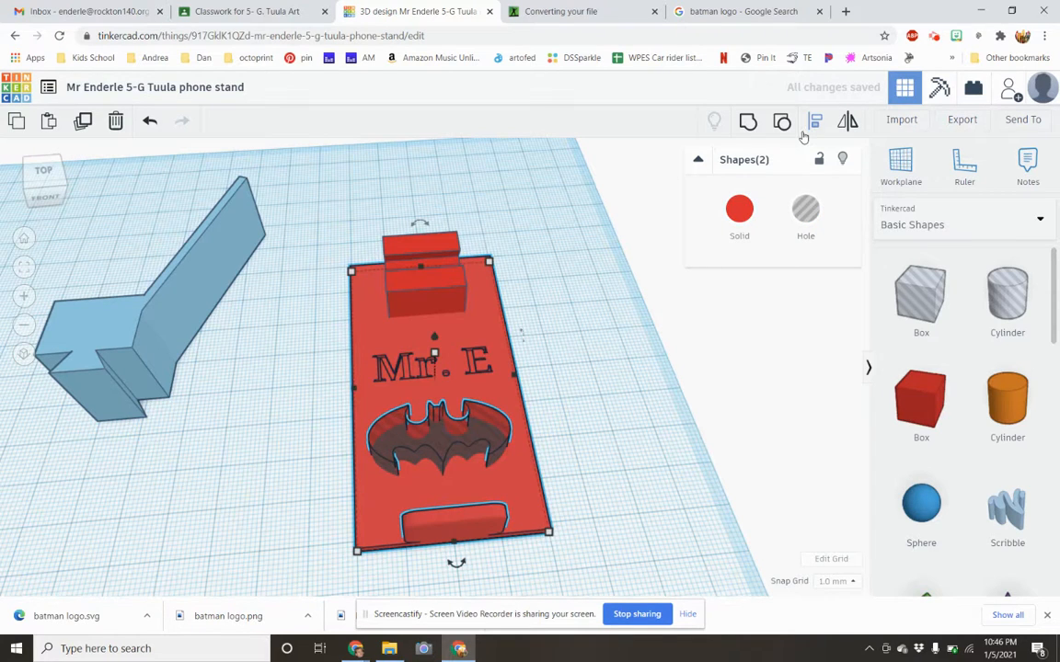
click(813, 122)
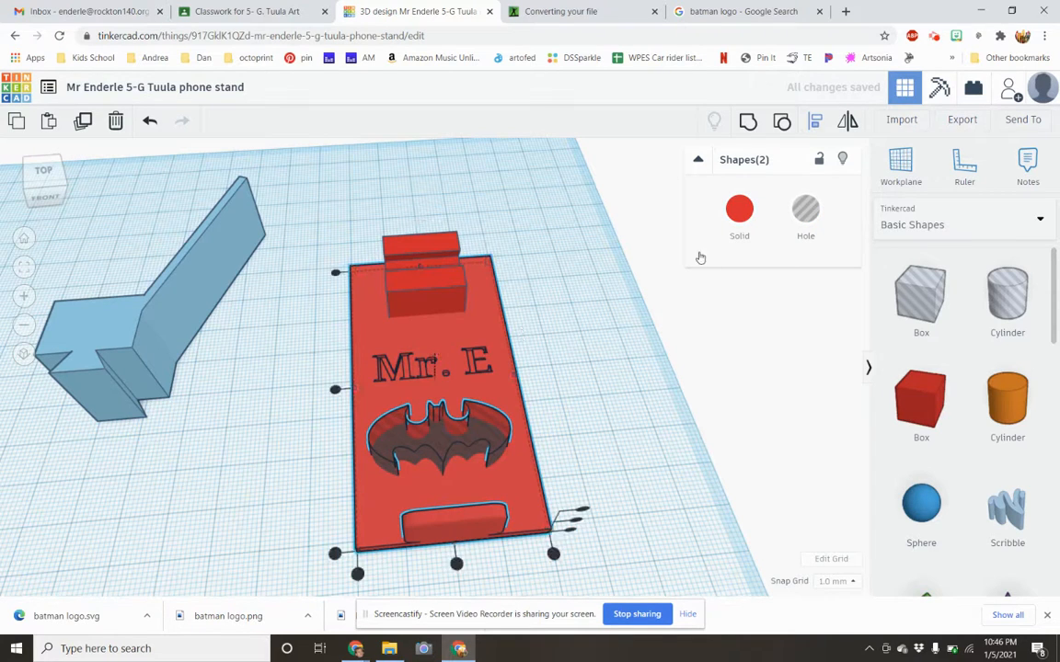
click(456, 564)
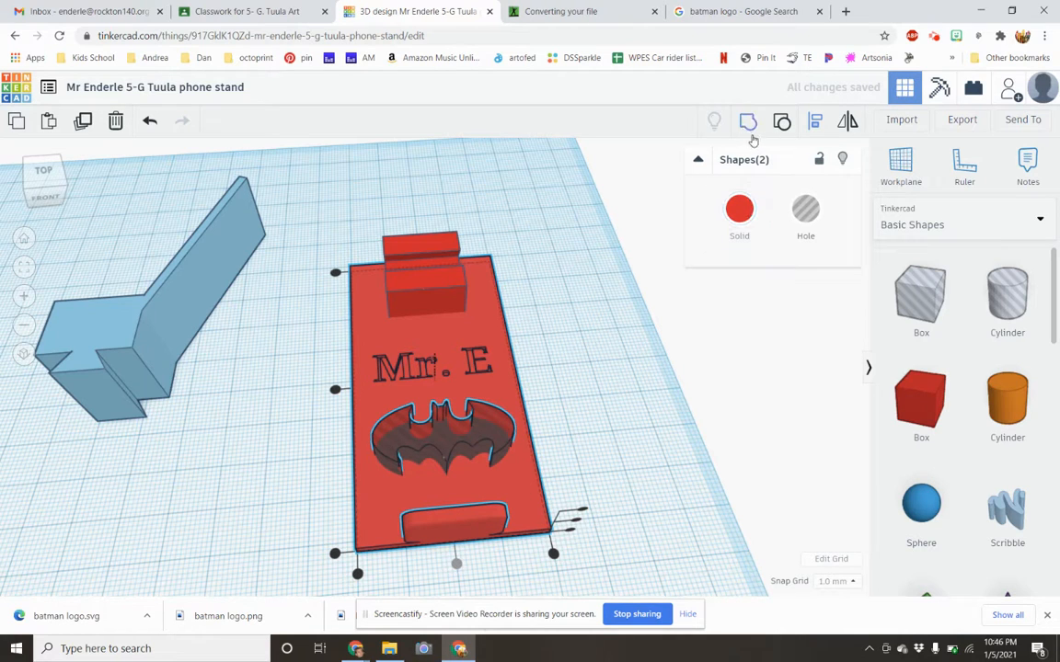
click(443, 468)
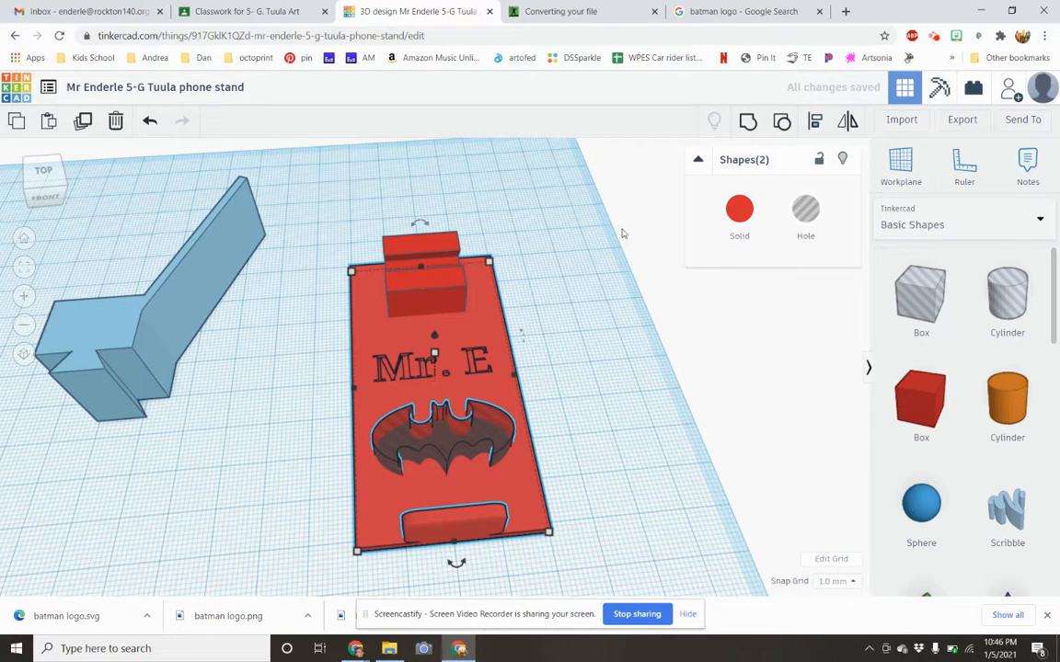
click(746, 120)
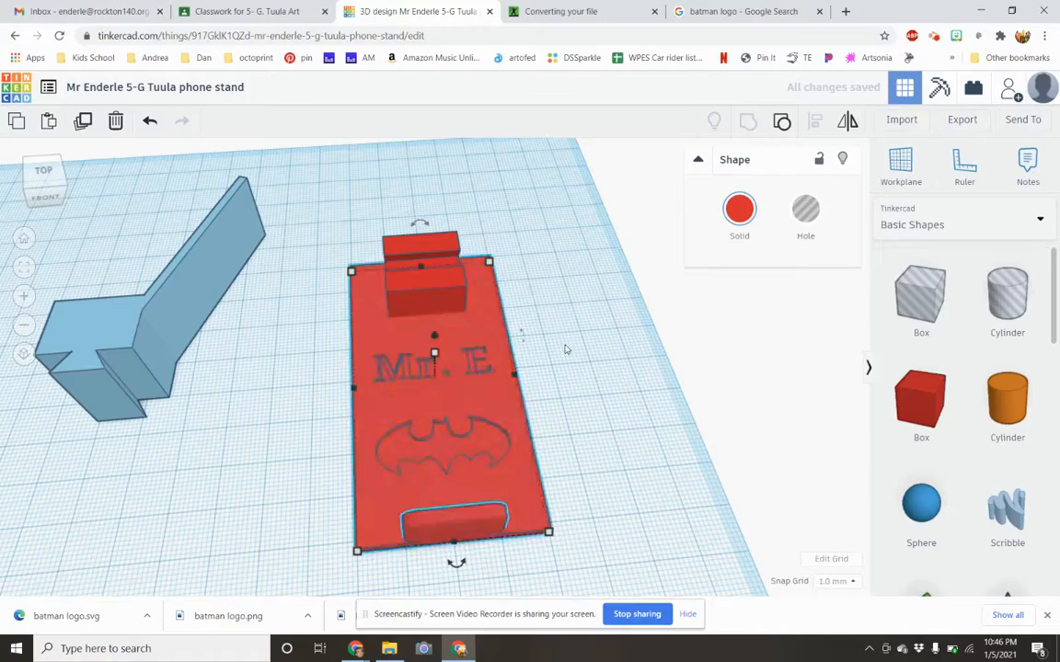
right_drag(567, 378, 428, 371)
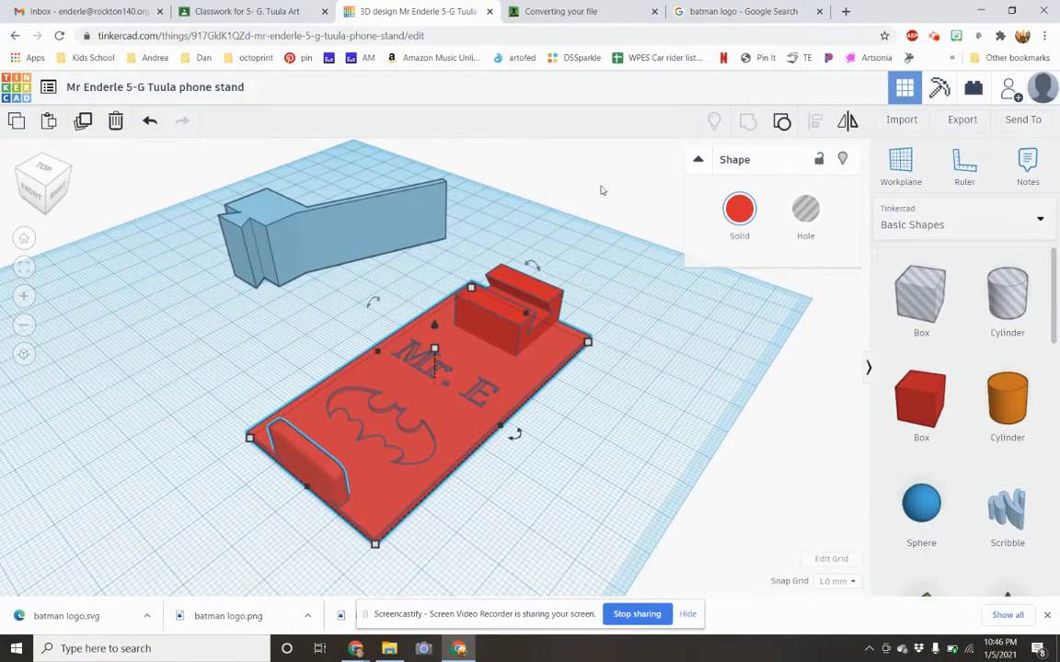